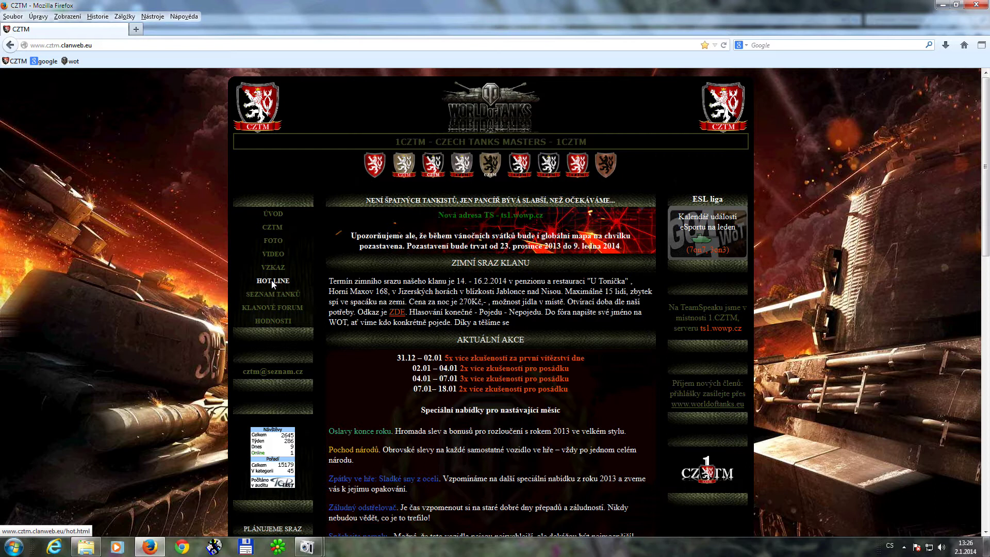
From the clan site's HOT LINE page, follow the Team Speak program link to the TeamSpeak downloads page.
{"action": "left_click", "coordinate": [272, 281]}
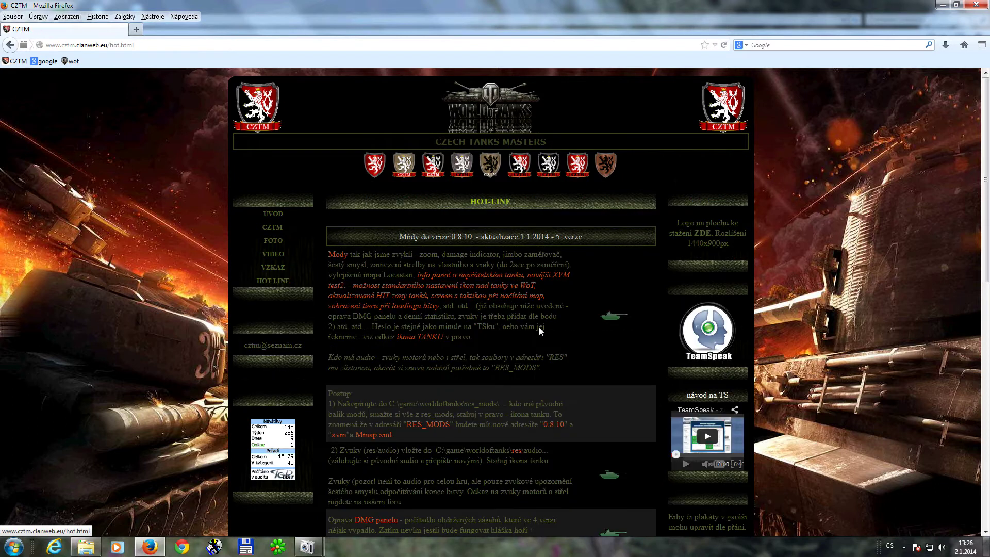
{"action": "scroll", "coordinate": [620, 337], "scroll_direction": "down", "scroll_amount": 15}
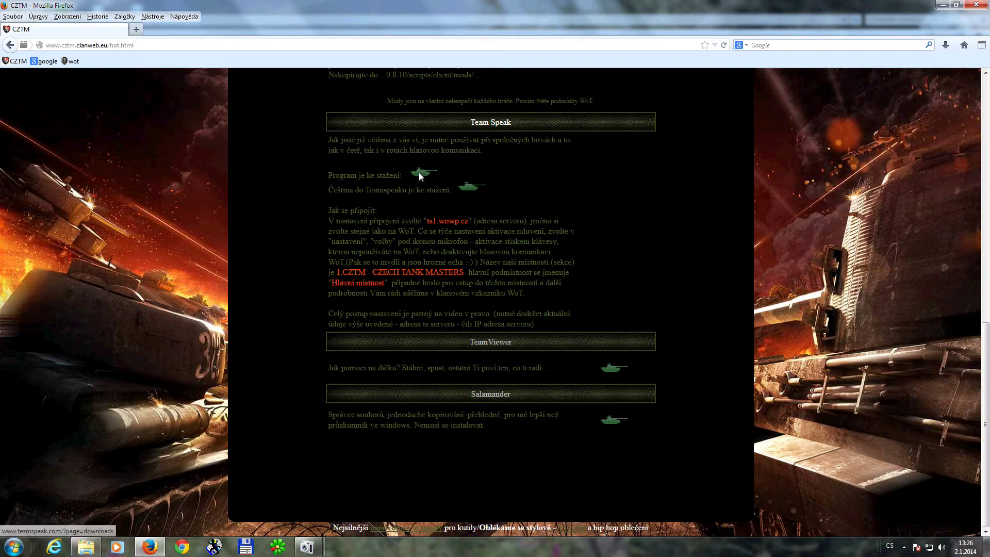
{"action": "left_click", "coordinate": [418, 172]}
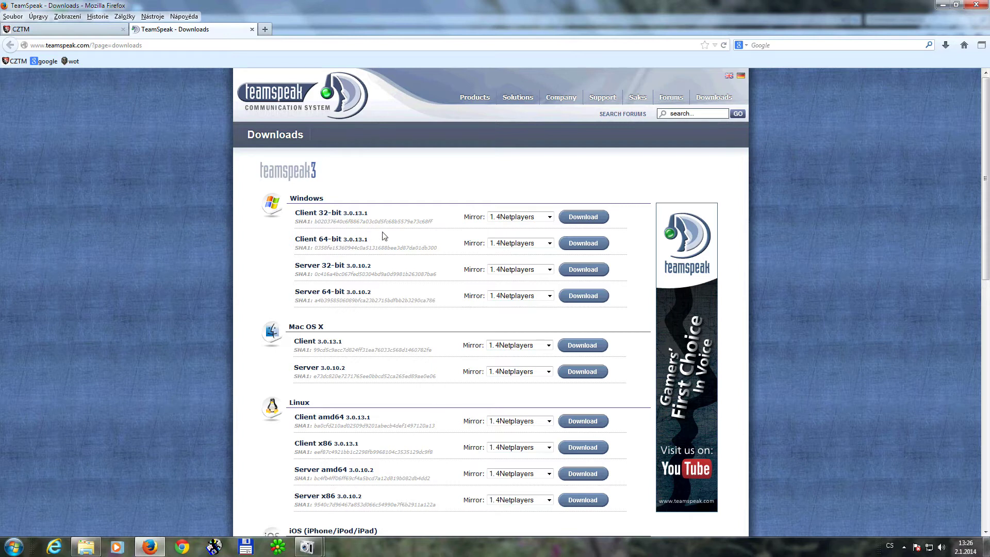
Download and save TeamSpeak3-Client-win64-3.0.13.1.exe after accepting the licence, then return to the CZTM tab.
{"action": "left_click", "coordinate": [583, 245]}
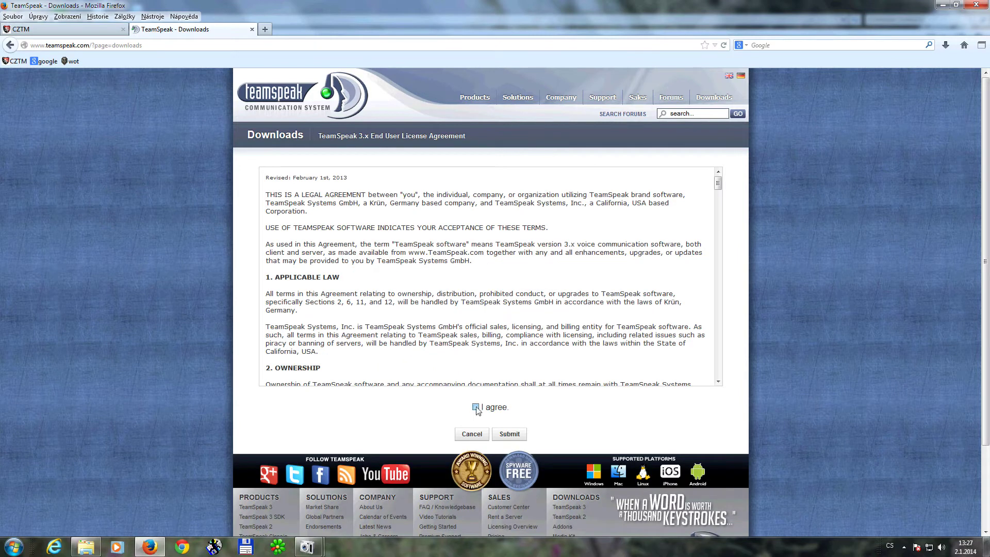
{"action": "left_click", "coordinate": [507, 435]}
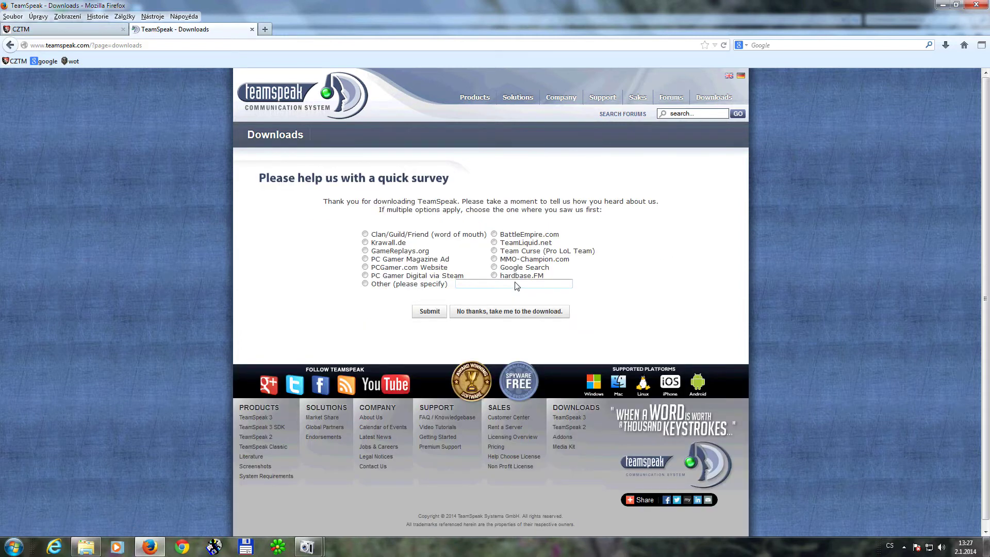
{"action": "left_click", "coordinate": [471, 311]}
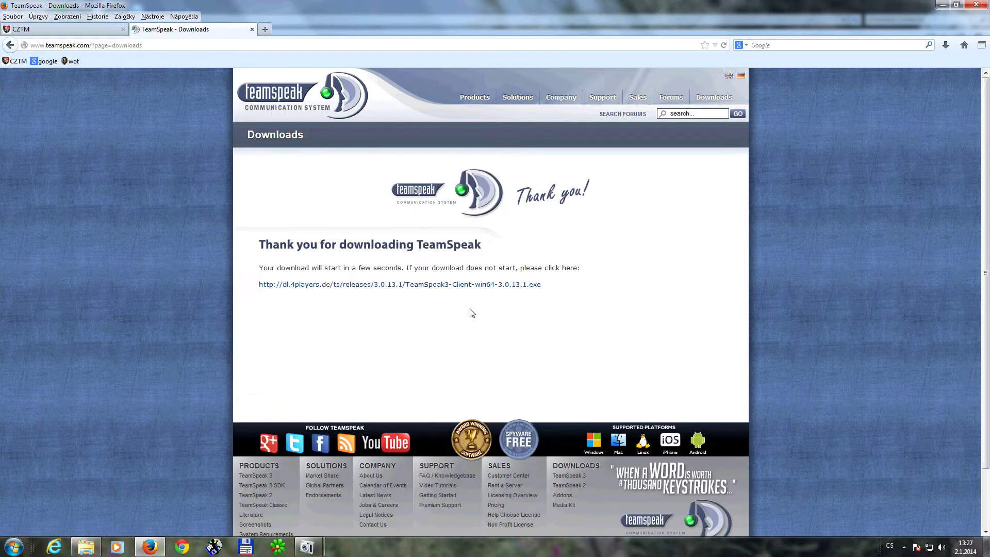
{"action": "left_click", "coordinate": [453, 287]}
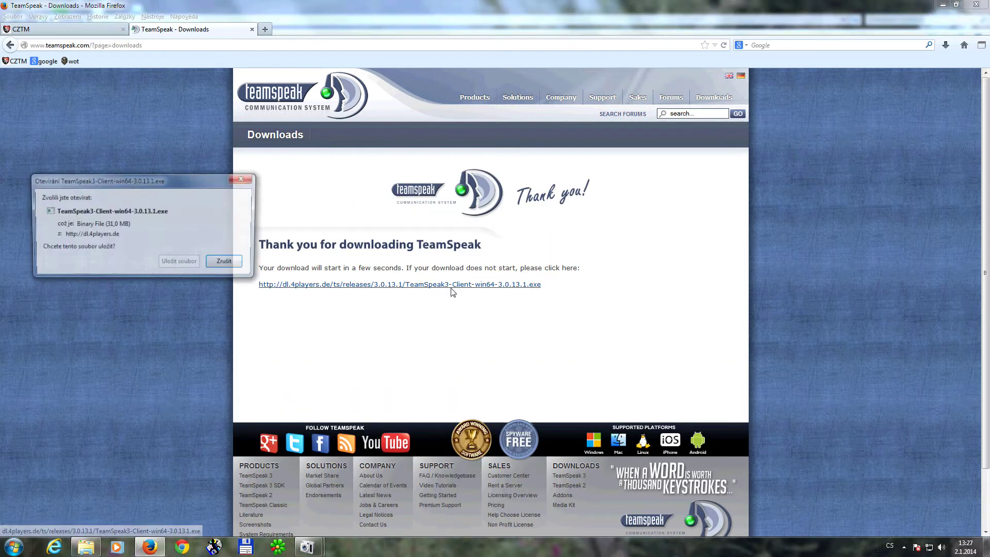
{"action": "left_click", "coordinate": [180, 262]}
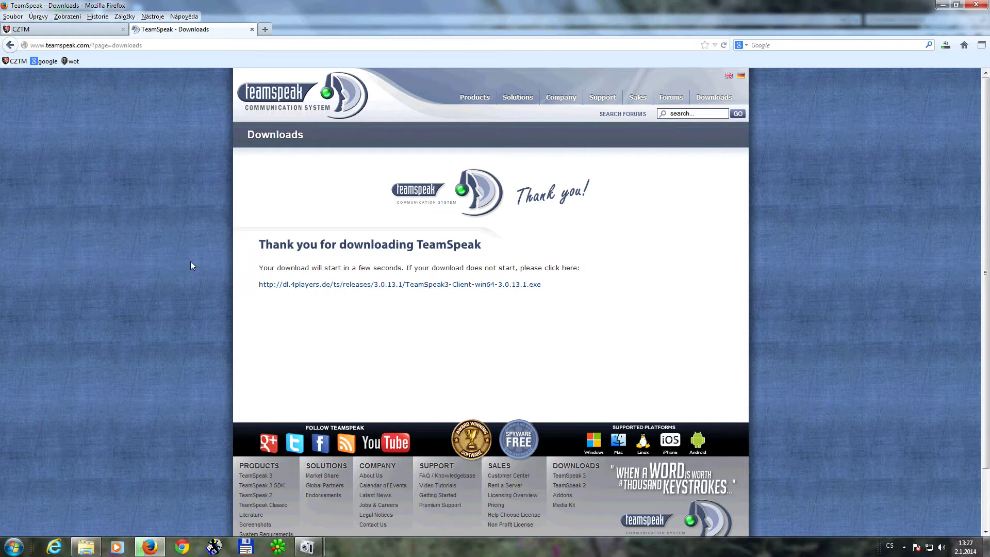
{"action": "left_click", "coordinate": [75, 29]}
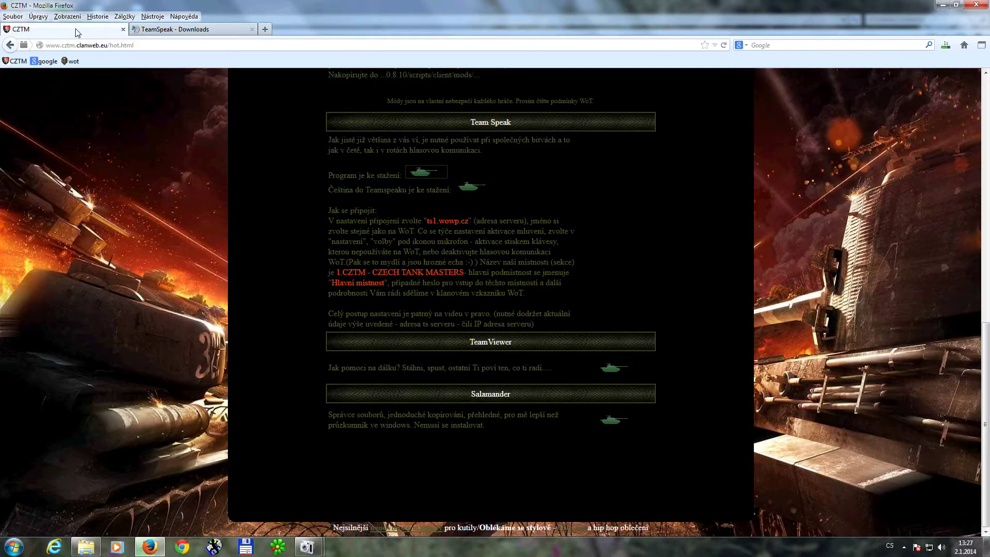
Save TeamSpeak3-čeština.zip, check both files in the Downloads list, and close Firefox.
{"action": "left_click", "coordinate": [468, 187]}
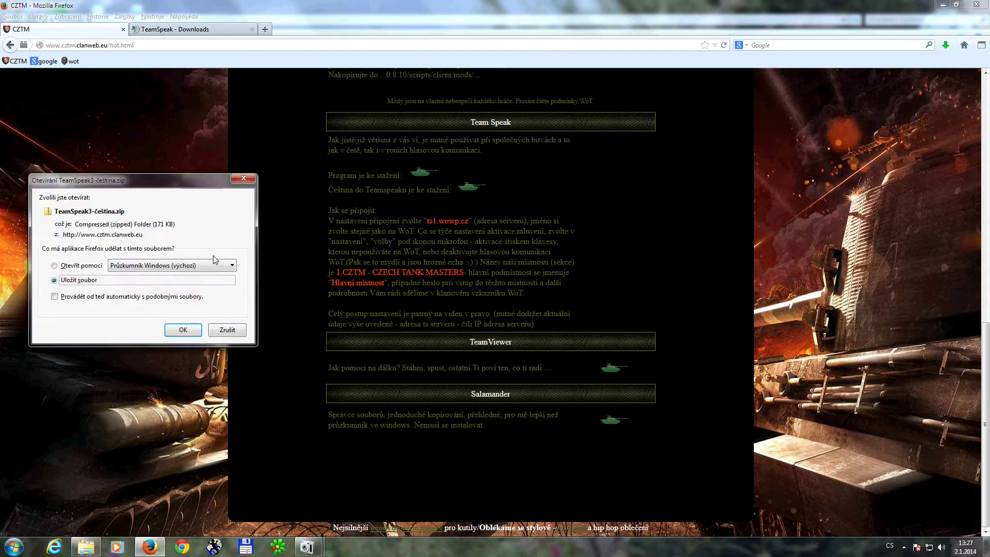
{"action": "left_click", "coordinate": [183, 332]}
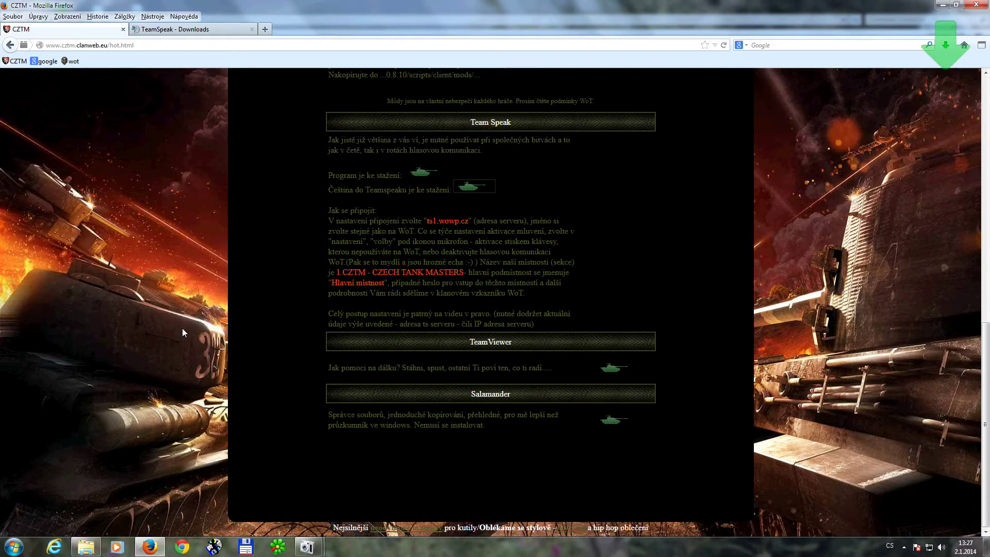
{"action": "left_click", "coordinate": [945, 44]}
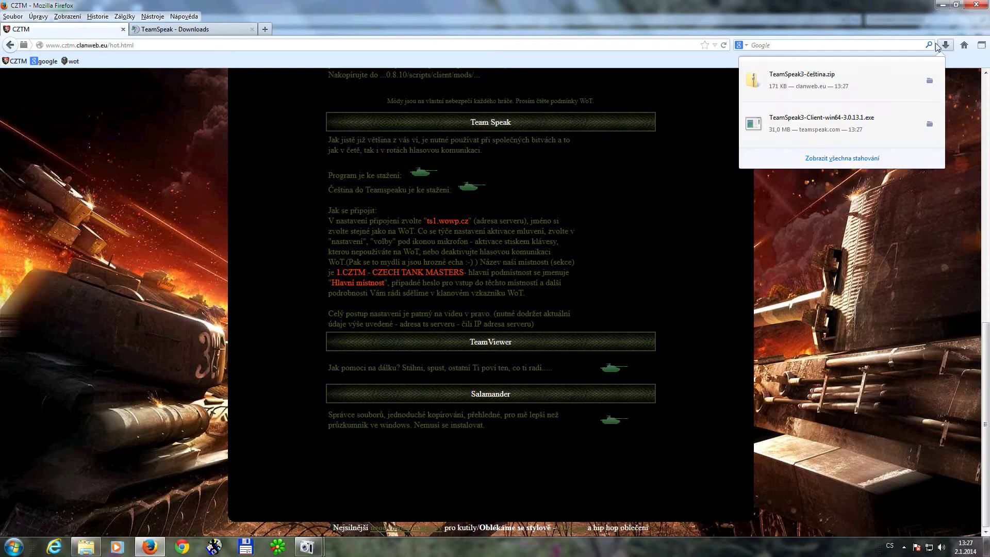
{"action": "left_click", "coordinate": [978, 7]}
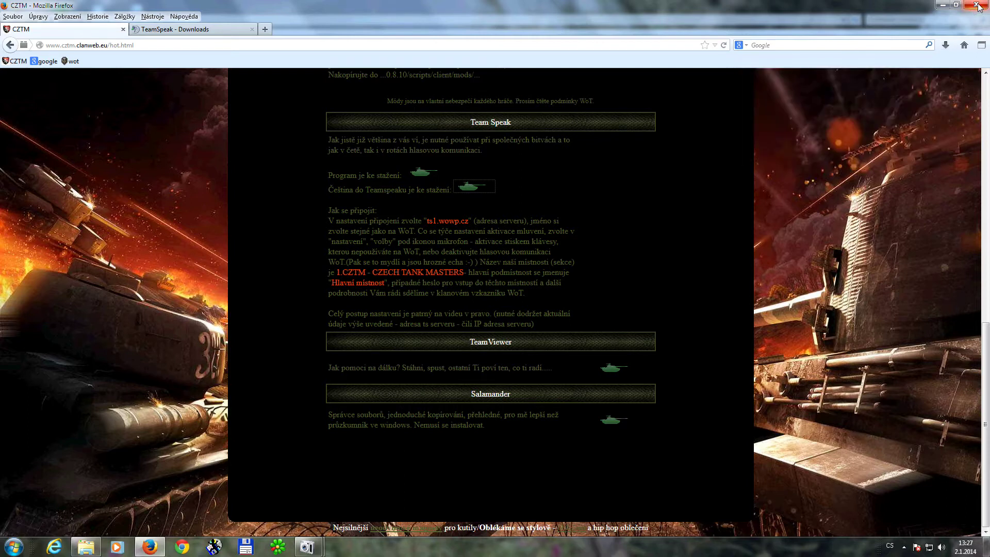
{"action": "left_click", "coordinate": [978, 6]}
Confirm closing Firefox, open C:\Download, and try the client installer but cancel it.
{"action": "left_click", "coordinate": [471, 291]}
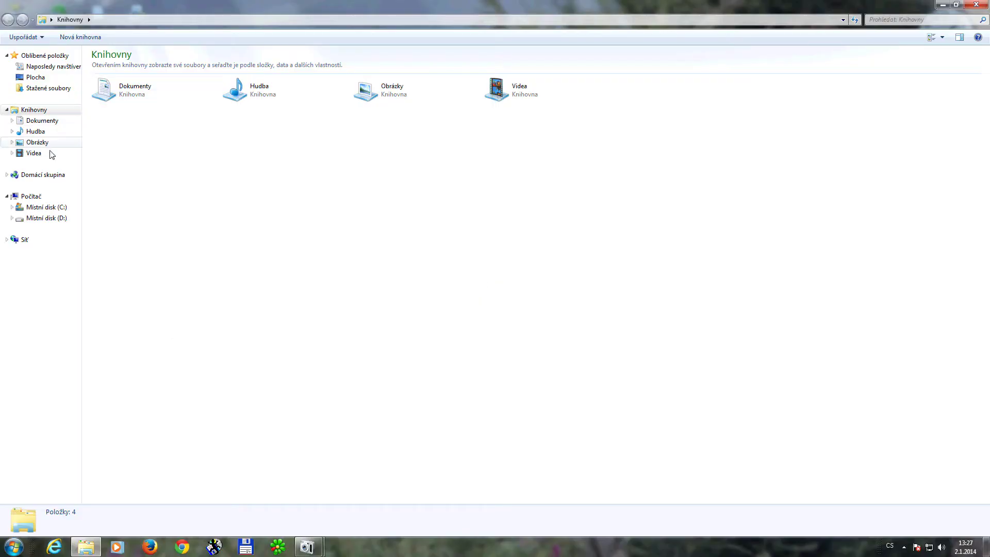
{"action": "left_click", "coordinate": [52, 208]}
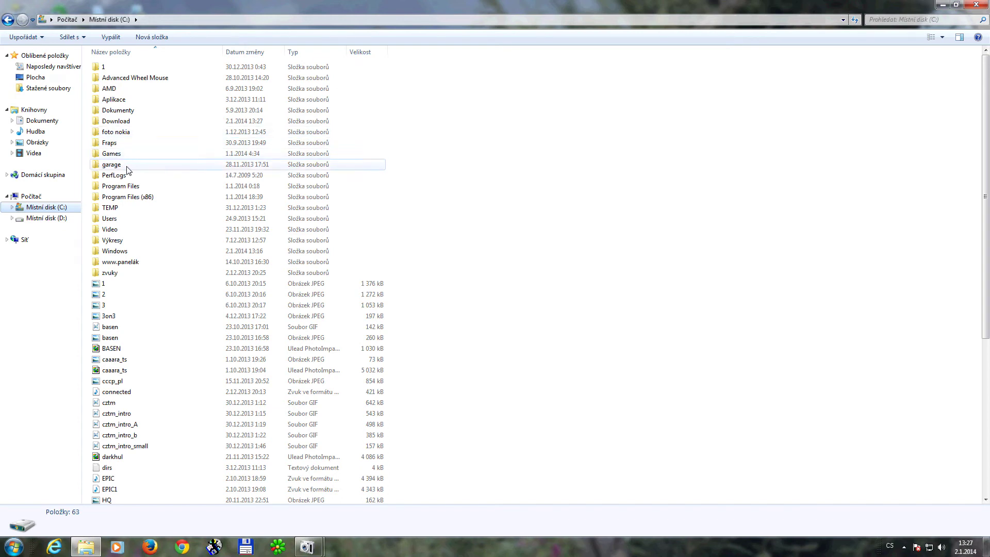
{"action": "double_click", "coordinate": [135, 122]}
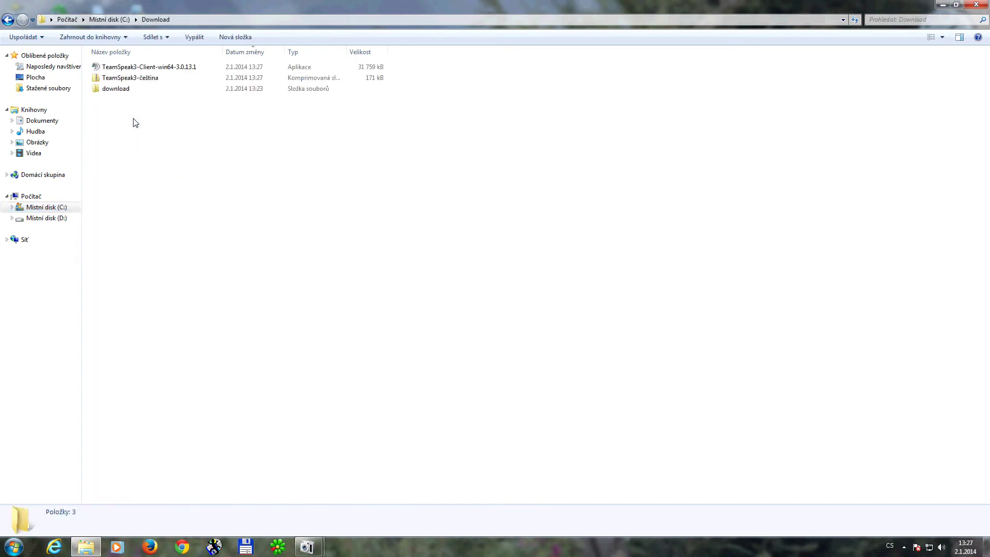
{"action": "left_click", "coordinate": [167, 67]}
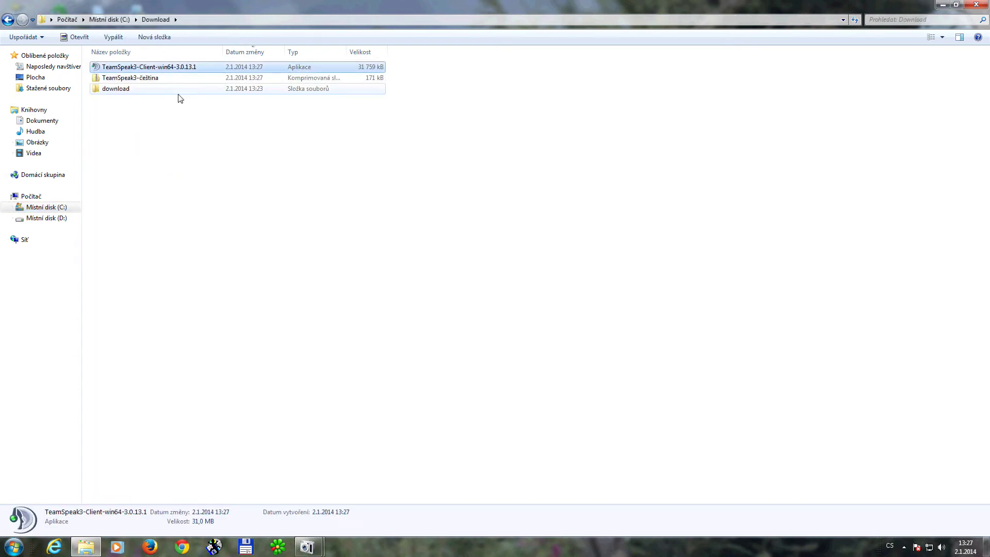
{"action": "double_click", "coordinate": [177, 68]}
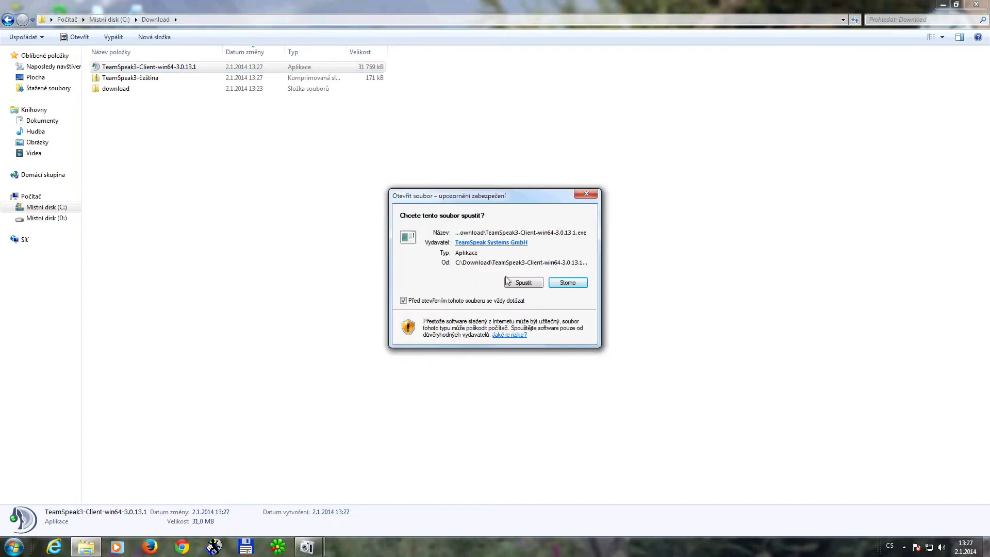
{"action": "left_click", "coordinate": [574, 287]}
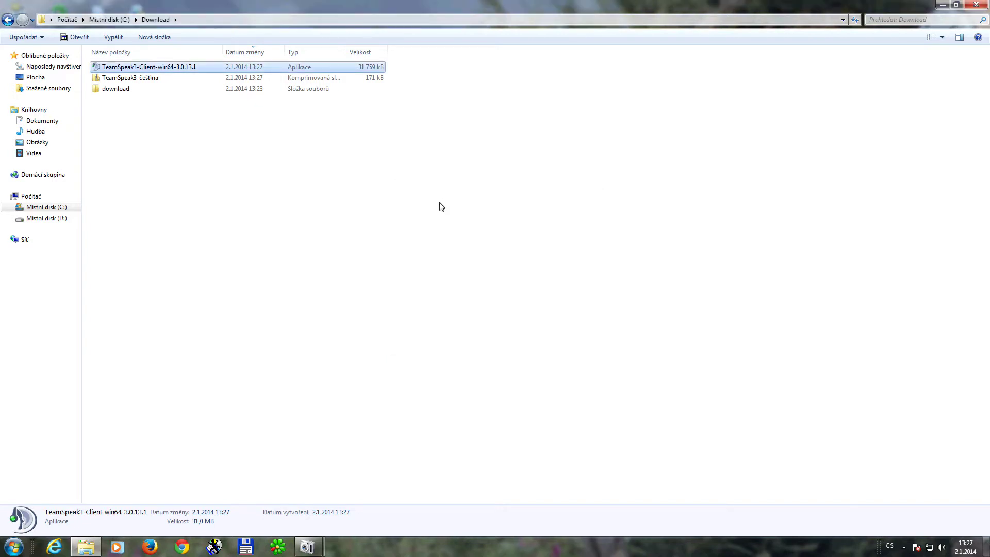
Find lagos_cs.qm in the Czech zip's translations folder, then go back to drive C:.
{"action": "double_click", "coordinate": [156, 79]}
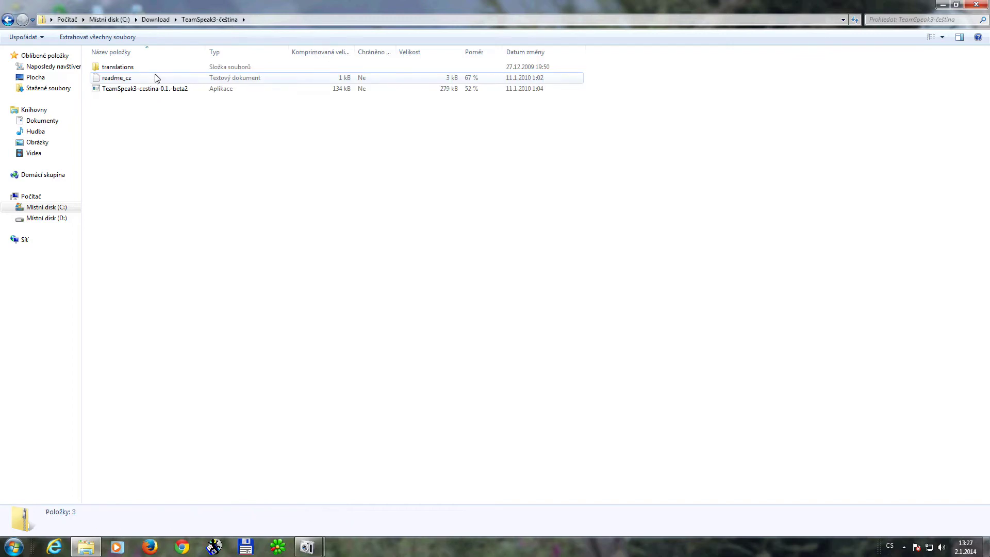
{"action": "double_click", "coordinate": [155, 70]}
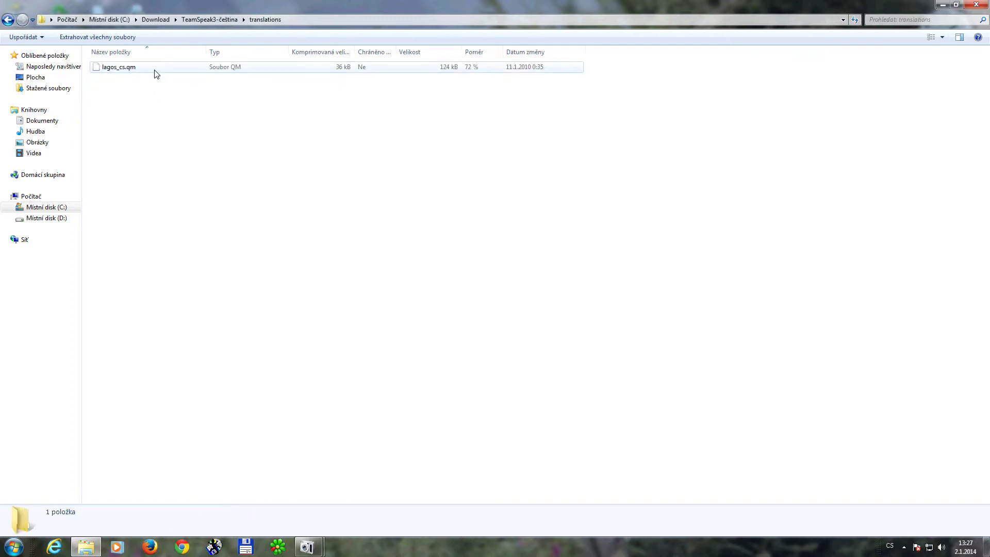
{"action": "right_click", "coordinate": [157, 72]}
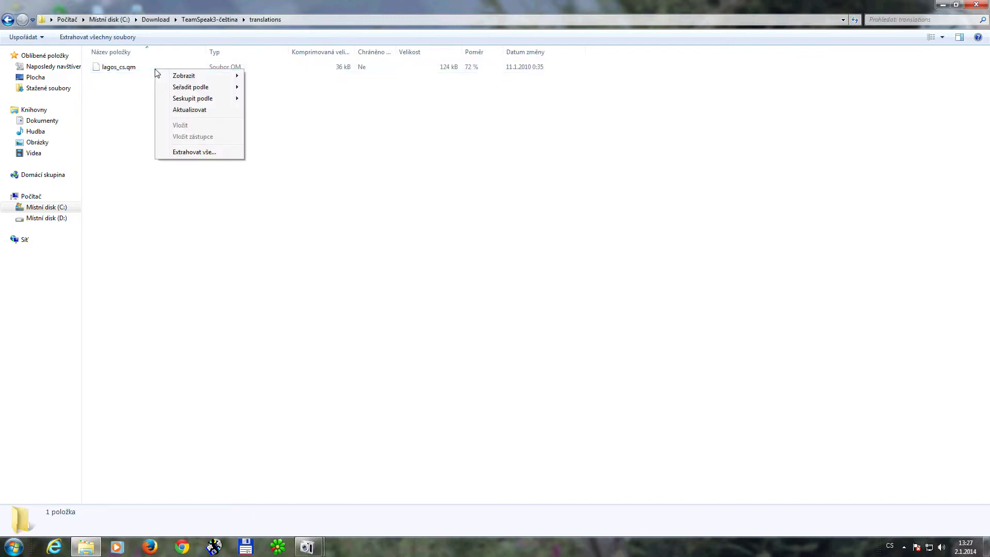
{"action": "left_click", "coordinate": [134, 104]}
{"action": "left_click", "coordinate": [132, 77]}
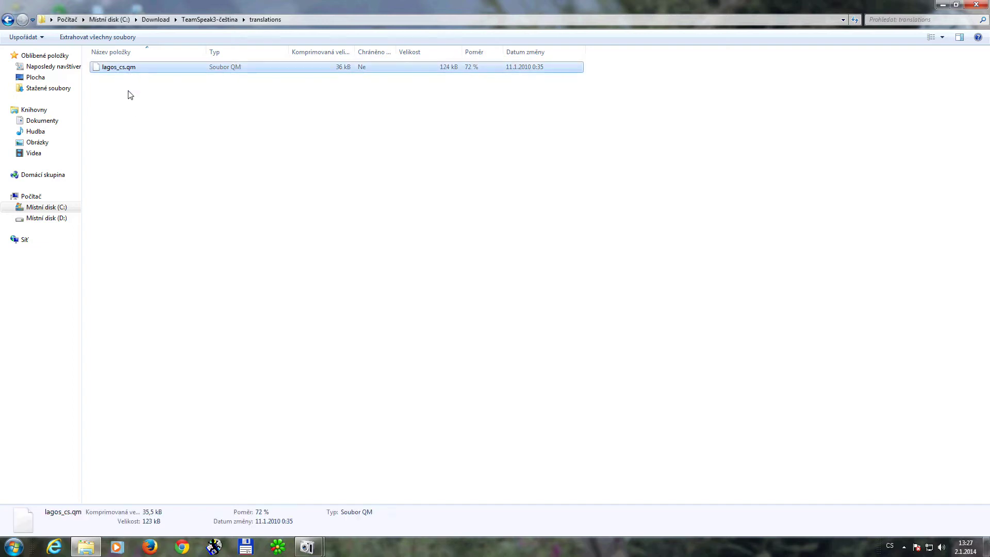
{"action": "left_click", "coordinate": [8, 20]}
{"action": "left_click", "coordinate": [7, 21]}
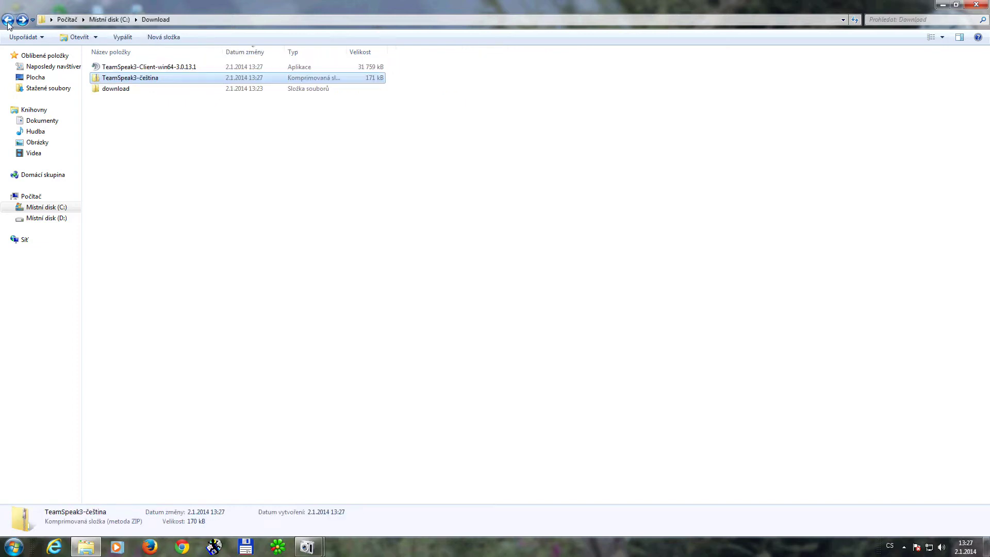
{"action": "left_click", "coordinate": [7, 21]}
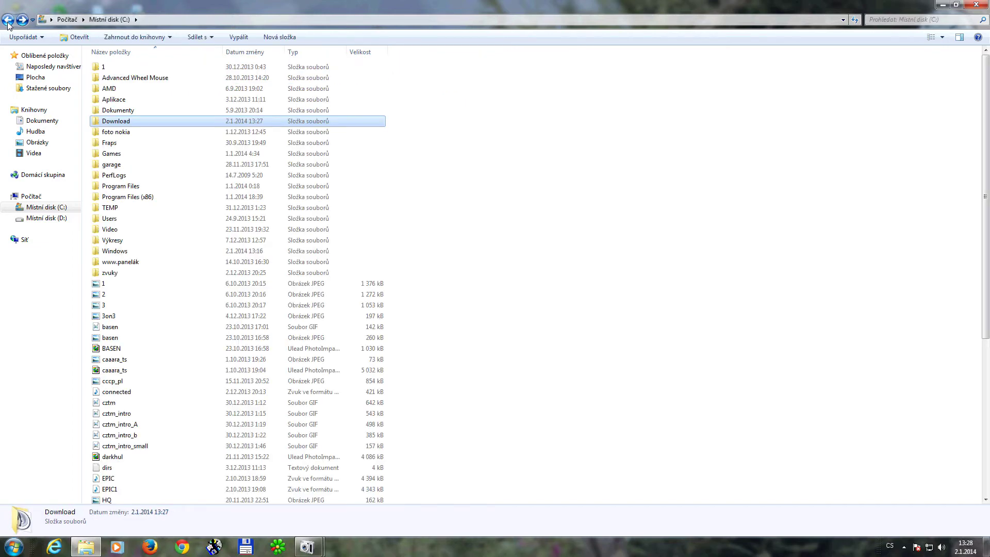
Paste lagos_cs.qm into Program Files\TeamSpeak 3 Client\translations, replacing the existing file.
{"action": "double_click", "coordinate": [160, 190]}
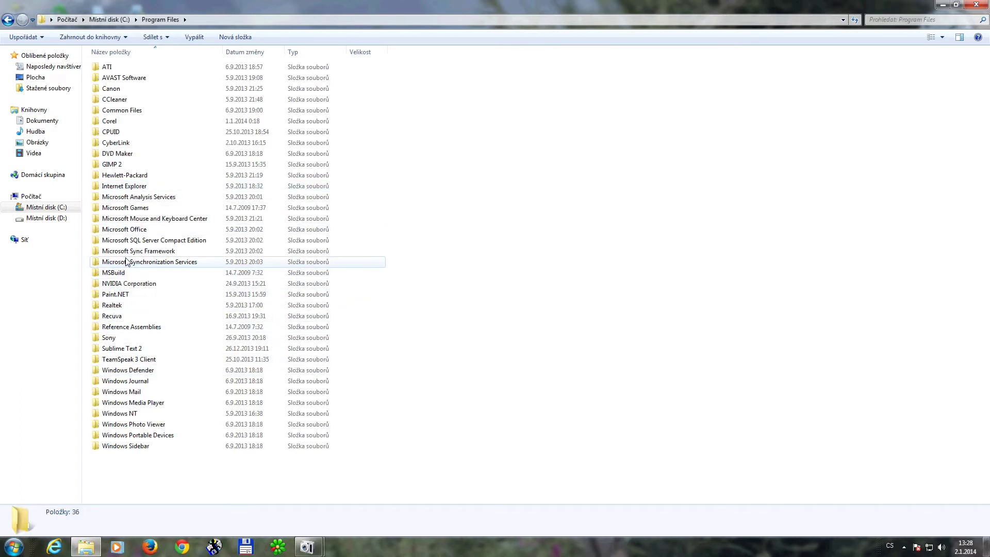
{"action": "double_click", "coordinate": [135, 360]}
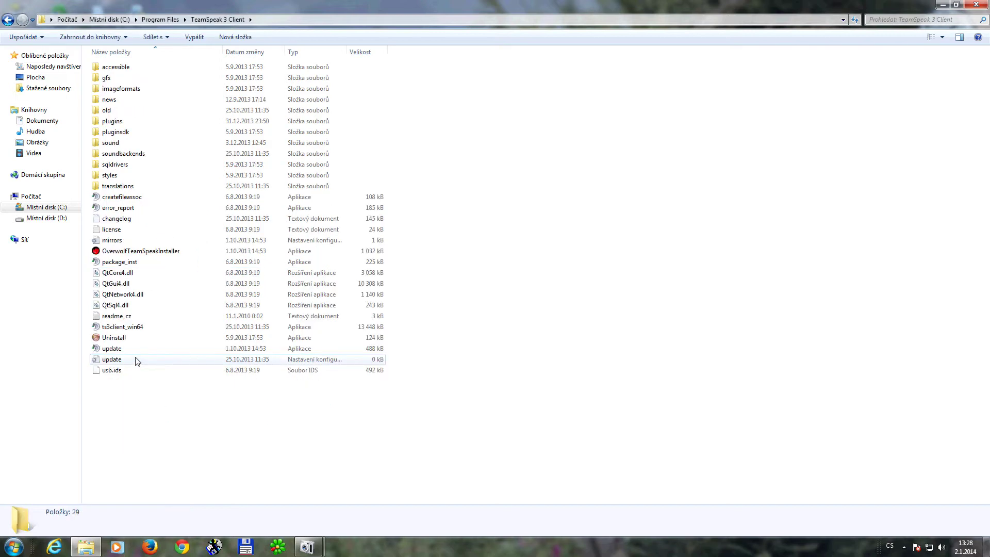
{"action": "double_click", "coordinate": [121, 187]}
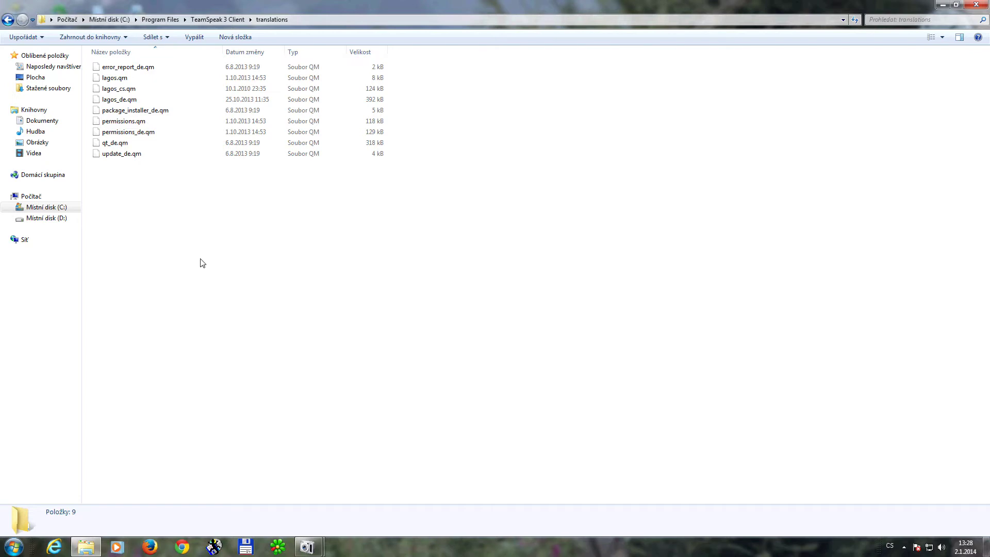
{"action": "key", "text": "ctrl+v"}
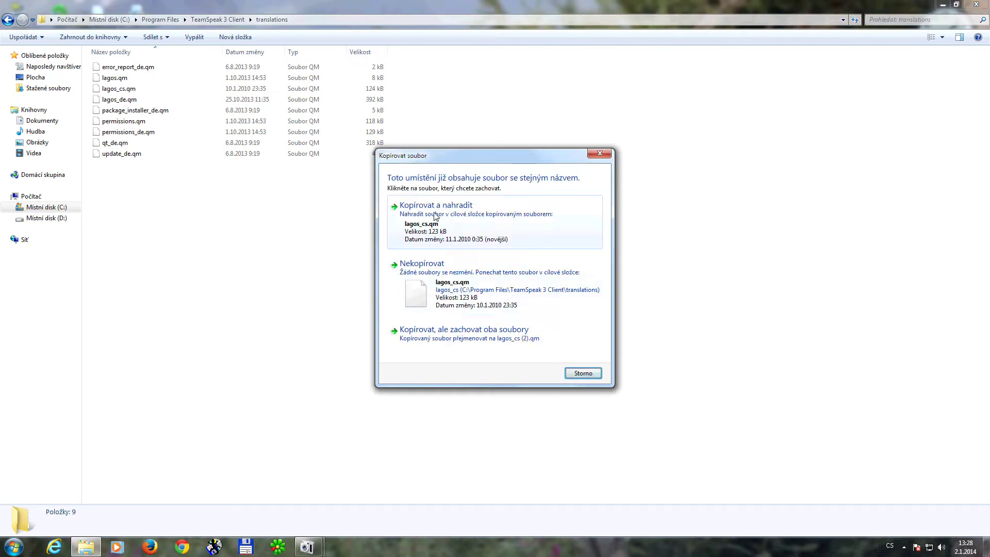
{"action": "left_click", "coordinate": [435, 216]}
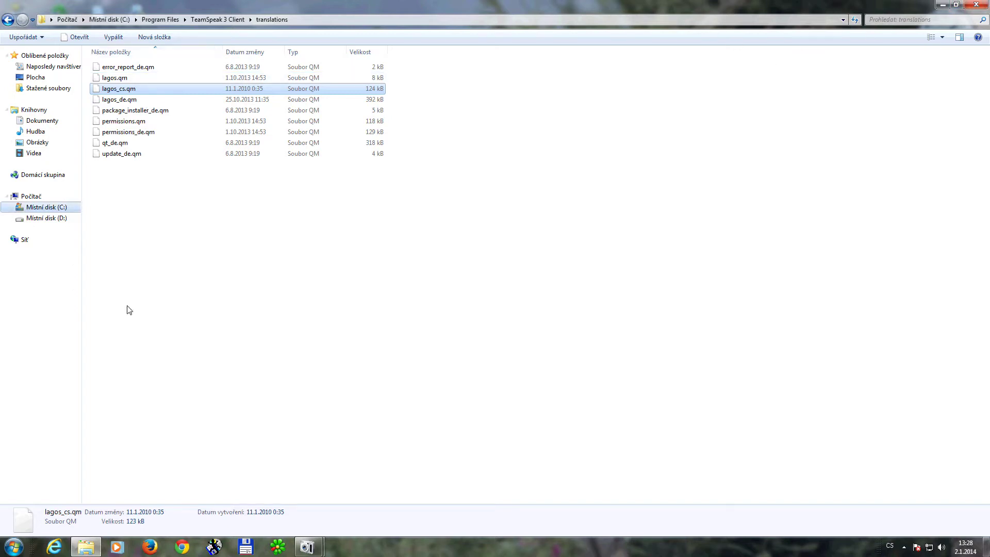
Start TeamSpeak 3 Client from the Start menu, then move, maximise and restore its window.
{"action": "left_click", "coordinate": [13, 549]}
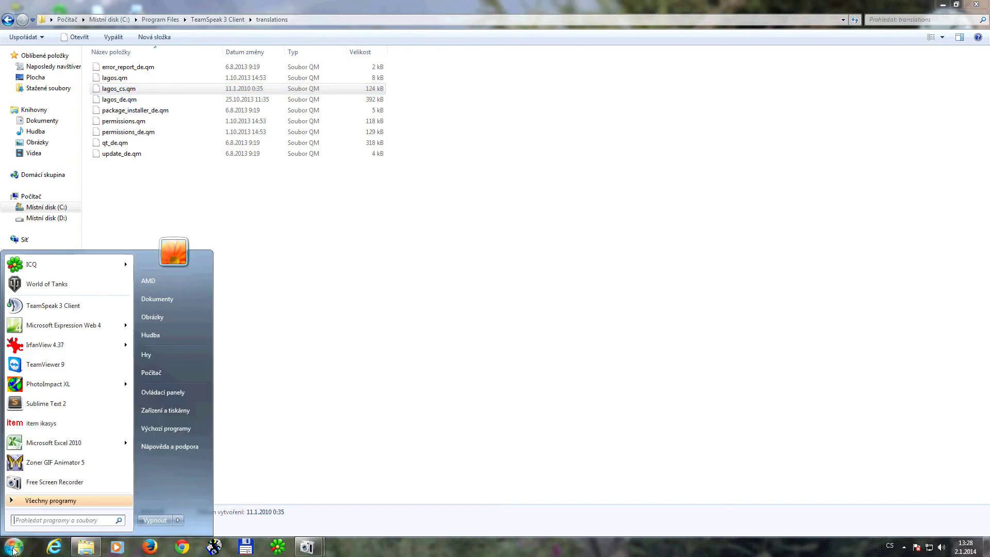
{"action": "left_click", "coordinate": [60, 308]}
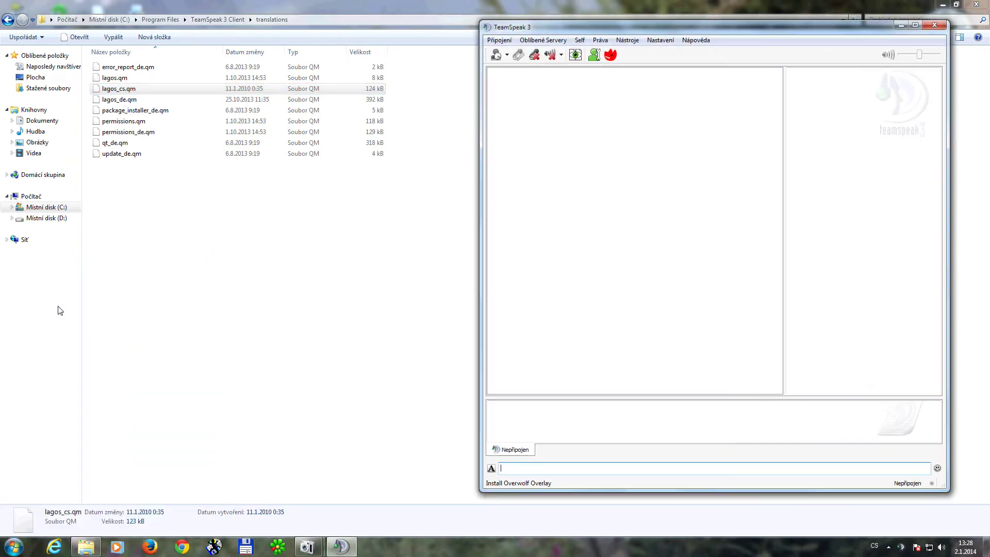
{"action": "left_click_drag", "start_coordinate": [714, 29], "coordinate": [510, 19]}
{"action": "left_click", "coordinate": [712, 16]}
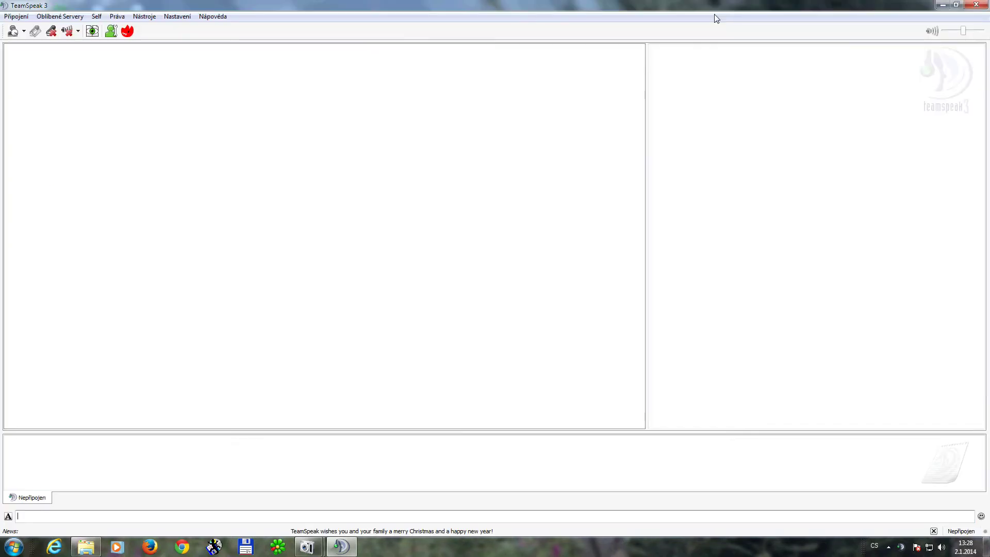
{"action": "left_click", "coordinate": [956, 5]}
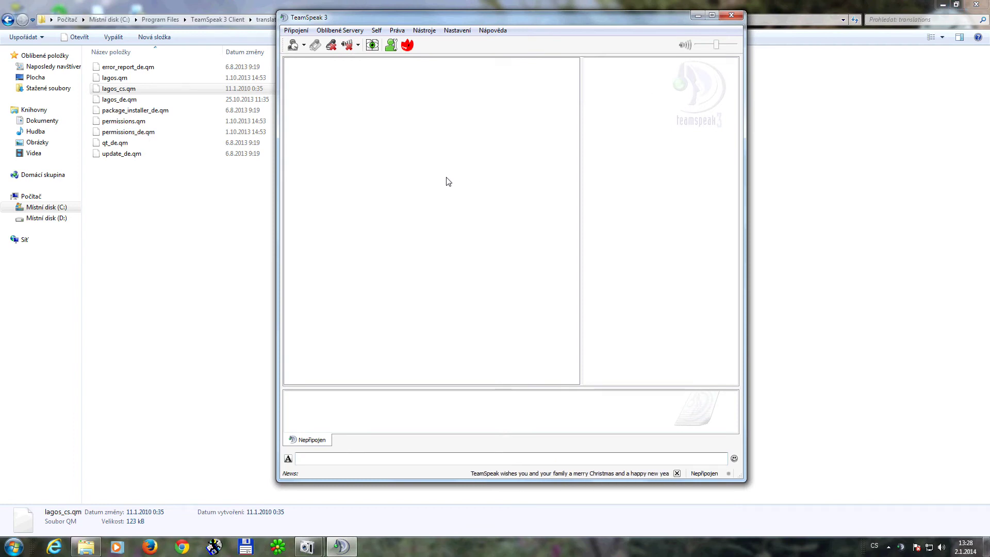
Connect to ts1.wowp.cz after deleting the leading '*' from the nickname.
{"action": "left_click", "coordinate": [297, 31]}
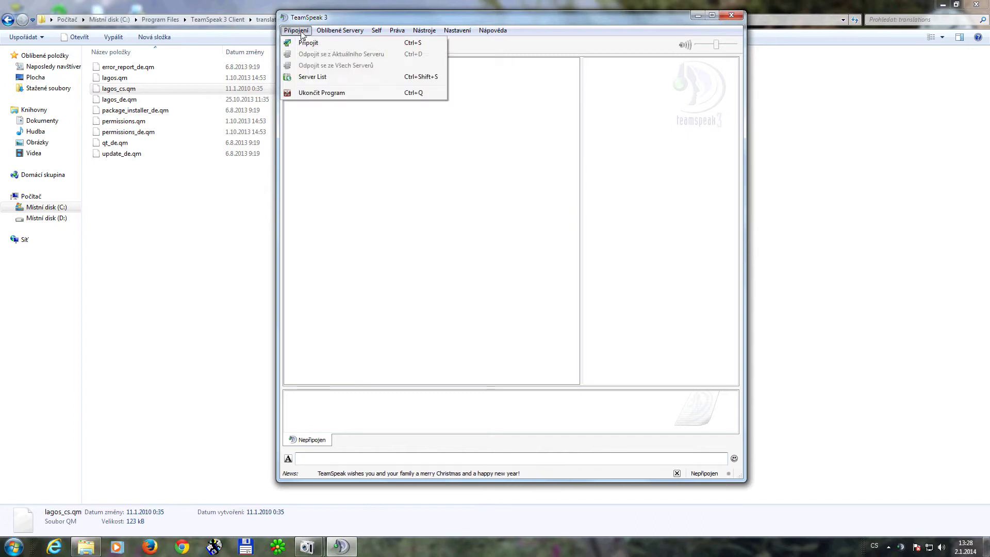
{"action": "left_click", "coordinate": [316, 45]}
{"action": "left_click_drag", "start_coordinate": [471, 235], "coordinate": [415, 243]}
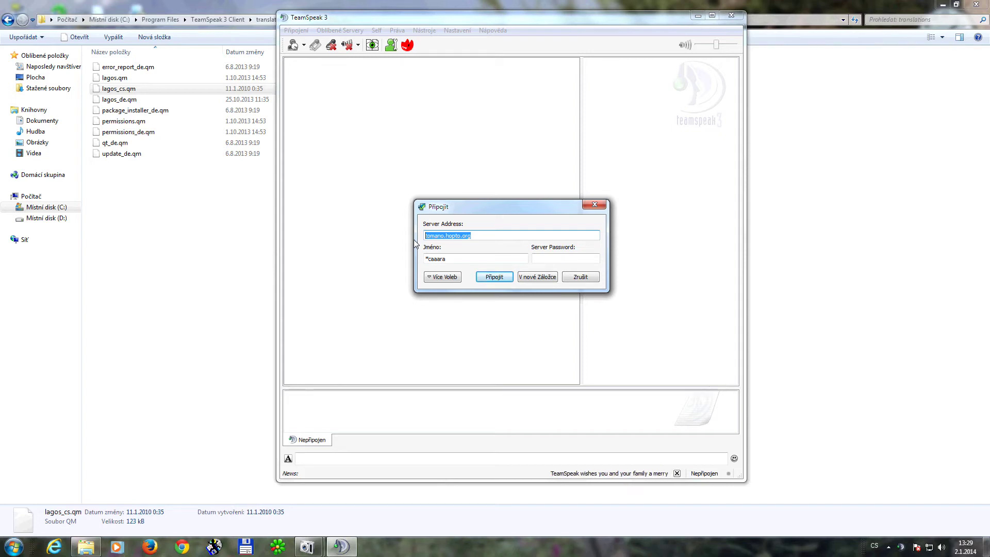
{"action": "type", "text": "t"}
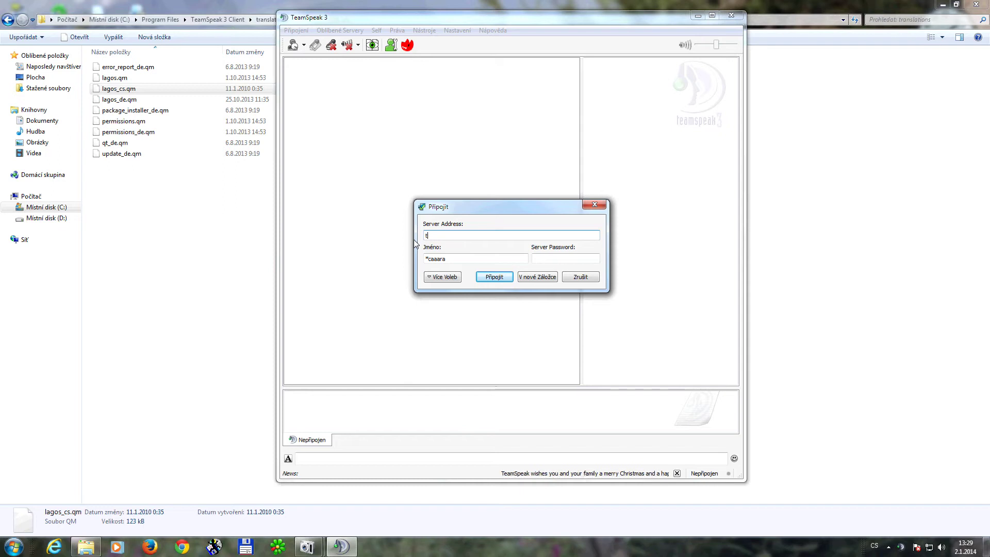
{"action": "type", "text": "s1."}
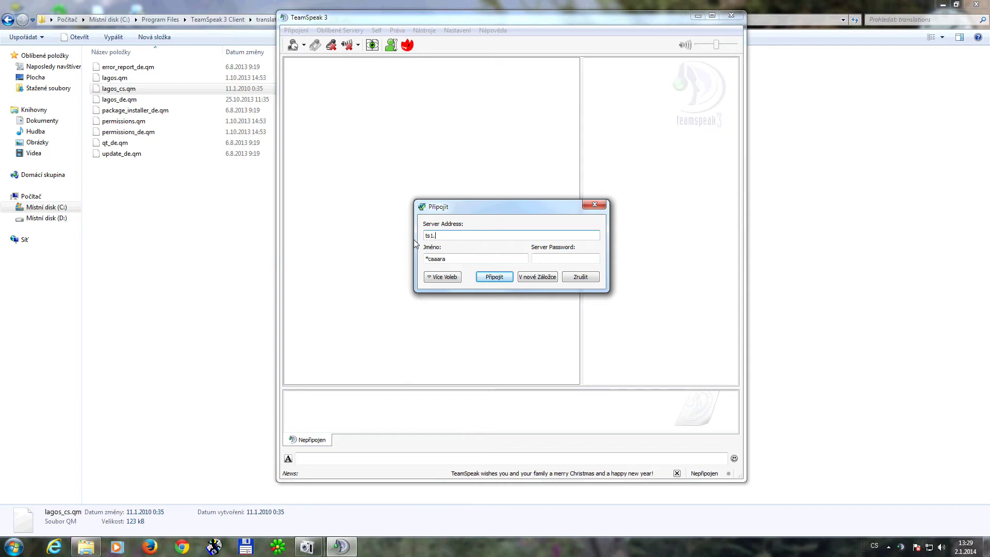
{"action": "type", "text": "wowp"}
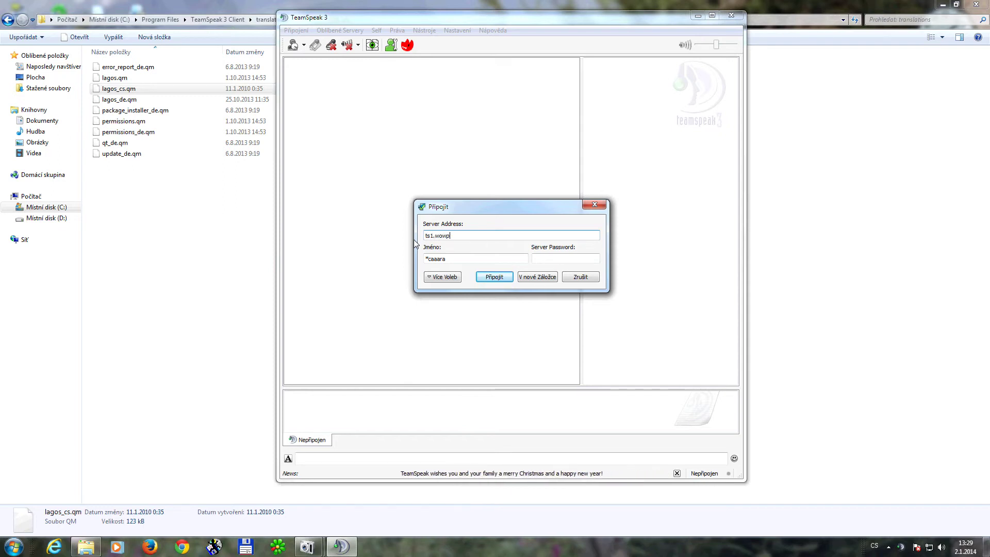
{"action": "type", "text": ".cz"}
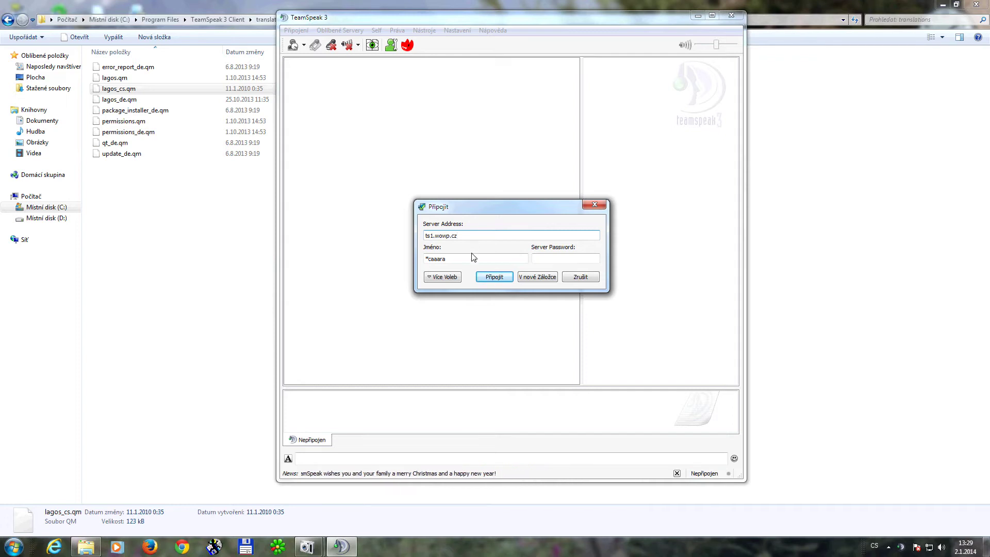
{"action": "left_click", "coordinate": [425, 258]}
{"action": "key", "text": "Delete"}
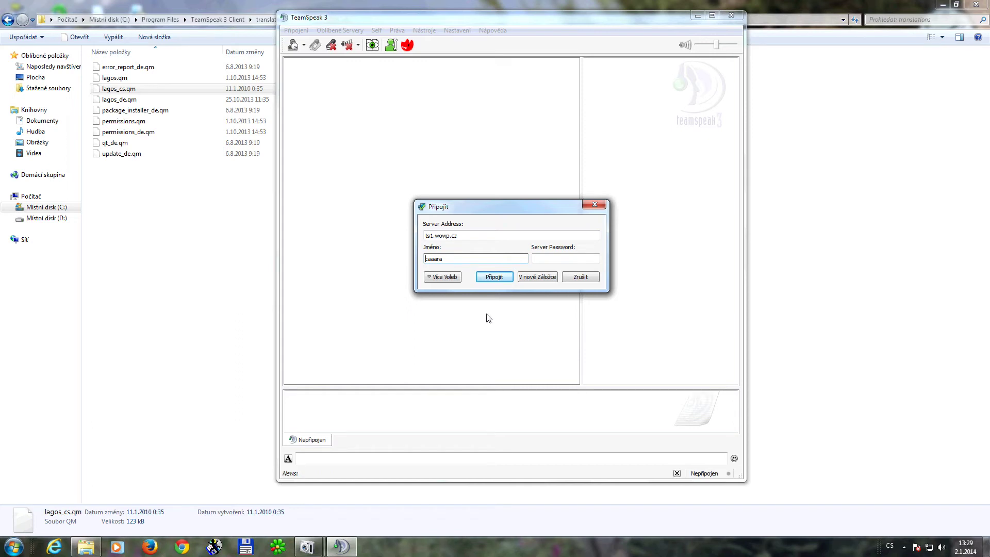
{"action": "left_click", "coordinate": [494, 277]}
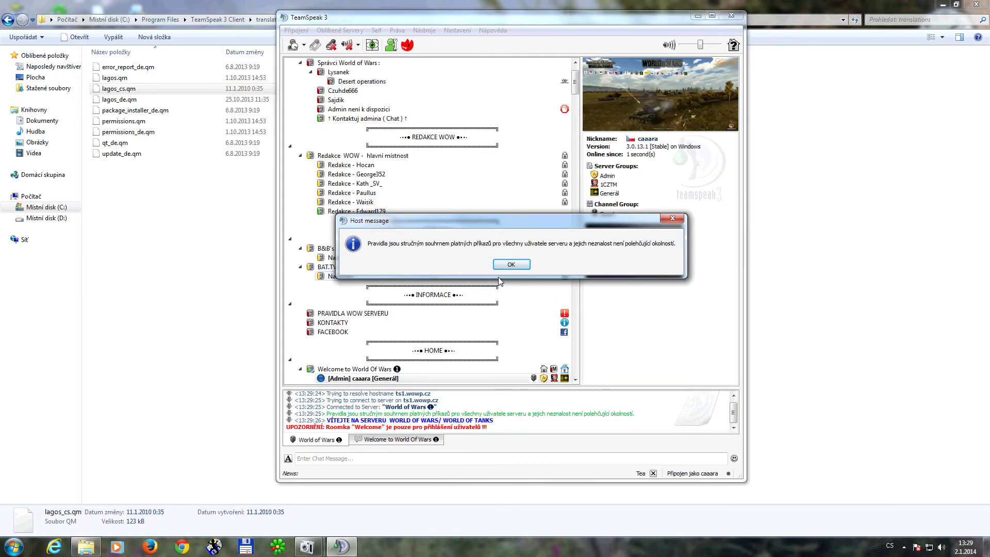
Close the server's Host message and scroll to the 1CZTM | CZECH TANKS MASTERS channels.
{"action": "left_click", "coordinate": [511, 265]}
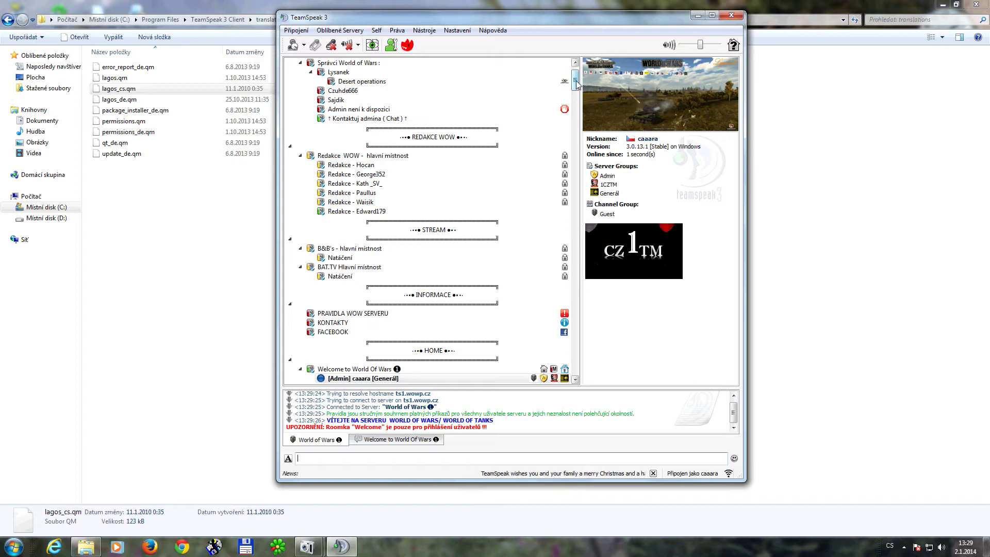
{"action": "left_click_drag", "start_coordinate": [577, 85], "coordinate": [582, 215]}
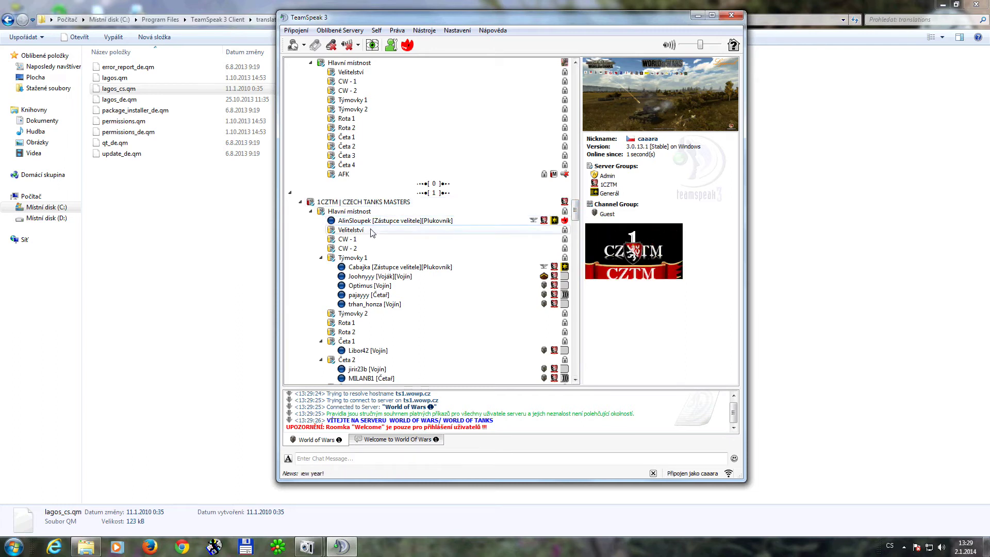
{"action": "left_click", "coordinate": [576, 380]}
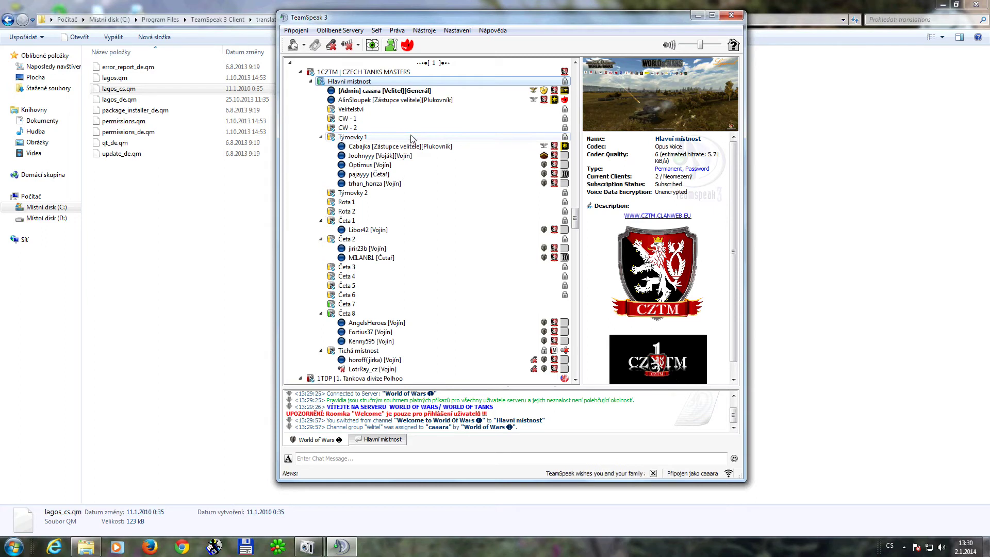
Under Nastavení > Volby > Mikrofon, set ALT as the push-to-talk hotkey.
{"action": "left_click", "coordinate": [457, 31]}
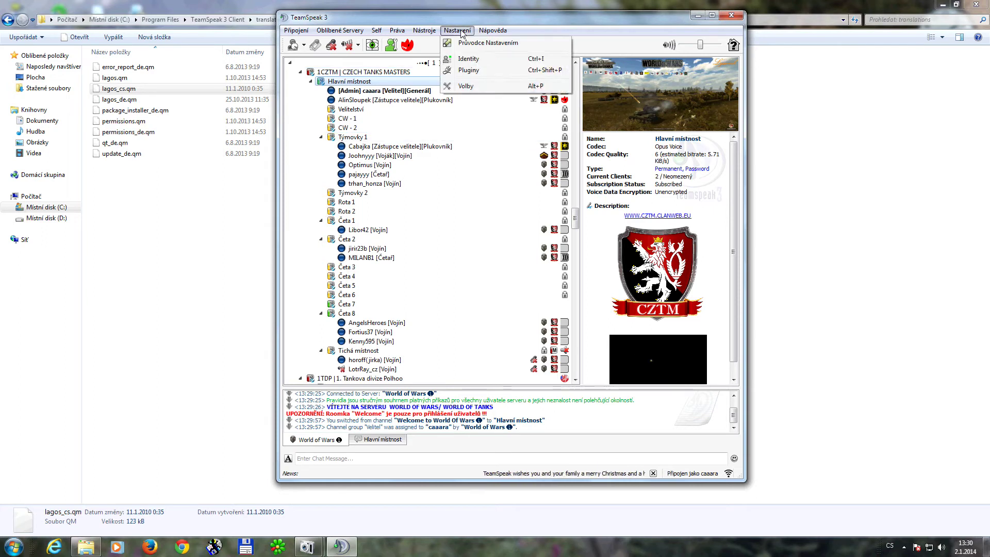
{"action": "left_click", "coordinate": [468, 87]}
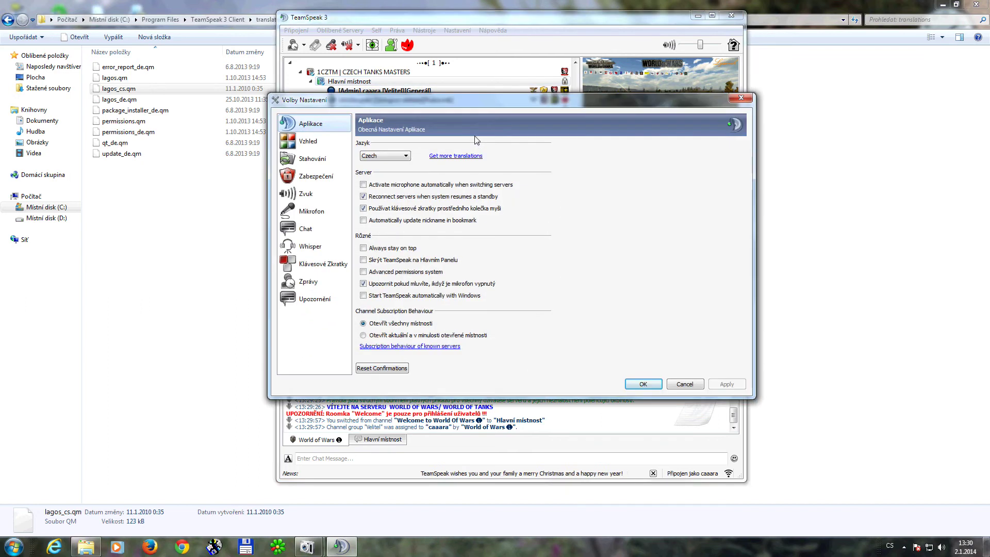
{"action": "left_click", "coordinate": [310, 213]}
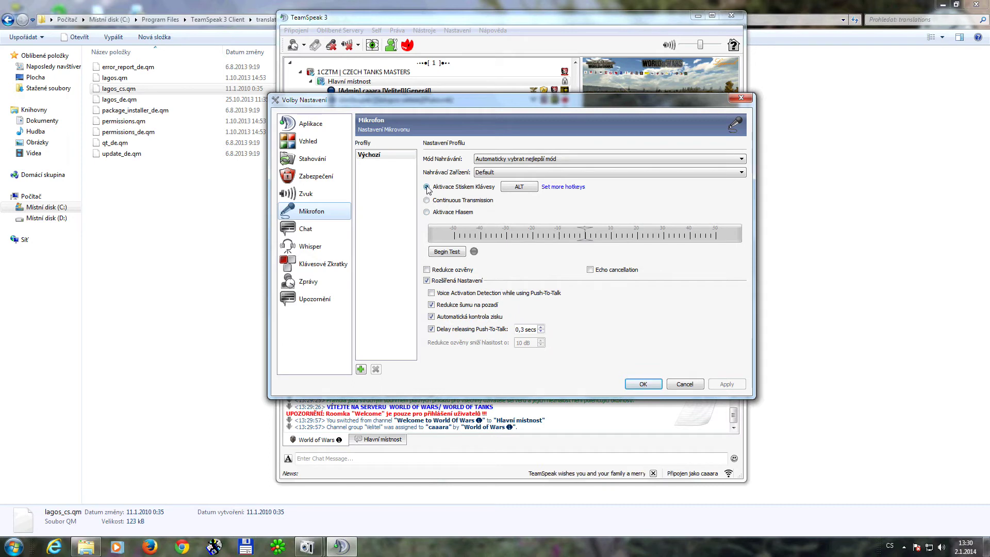
{"action": "left_click", "coordinate": [515, 188]}
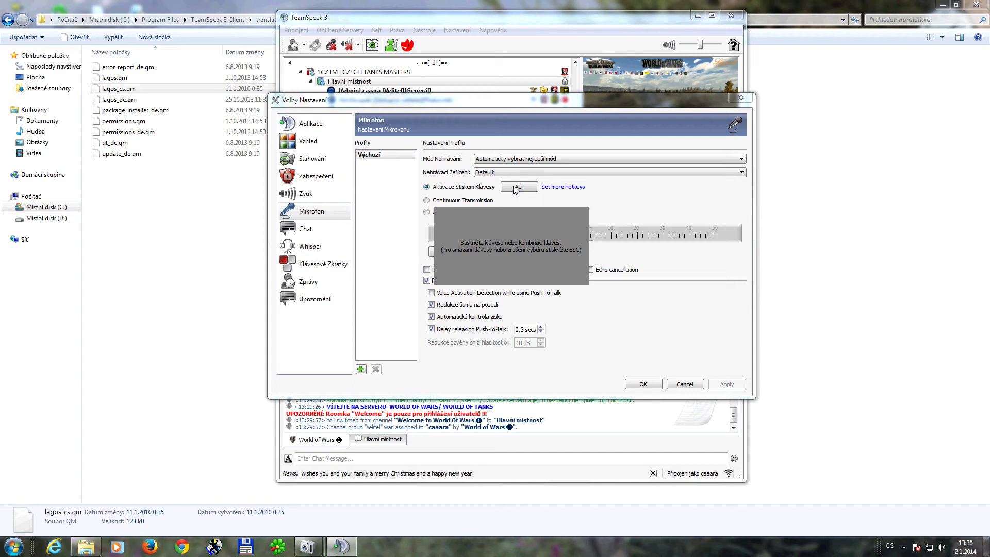
{"action": "key", "text": "alt"}
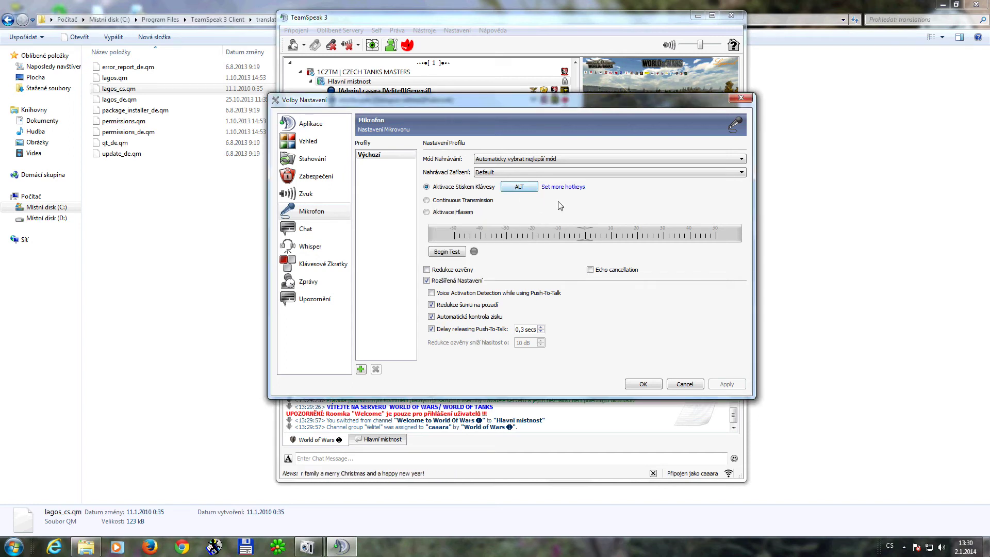
Run a microphone test, stop it, and save the options with OK.
{"action": "left_click", "coordinate": [453, 255]}
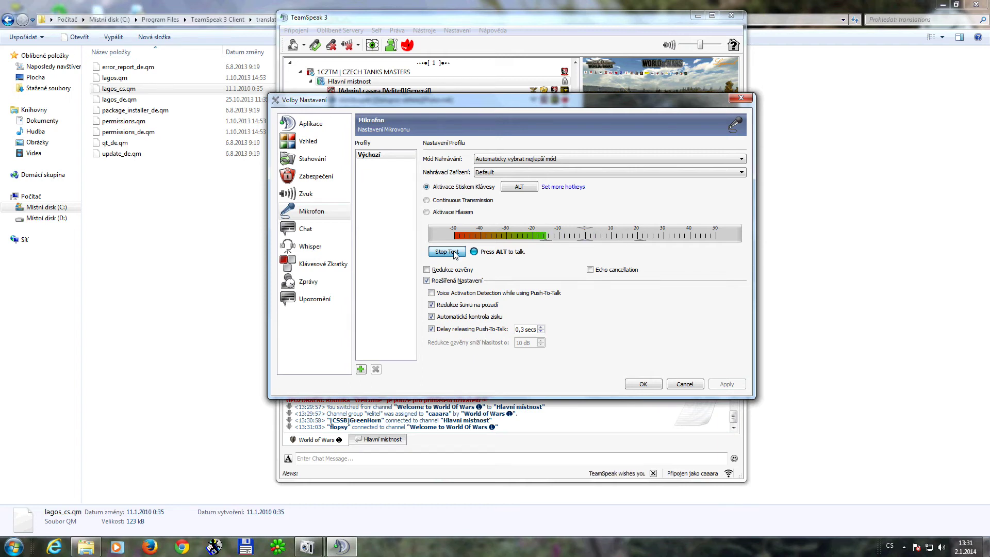
{"action": "left_click", "coordinate": [455, 253]}
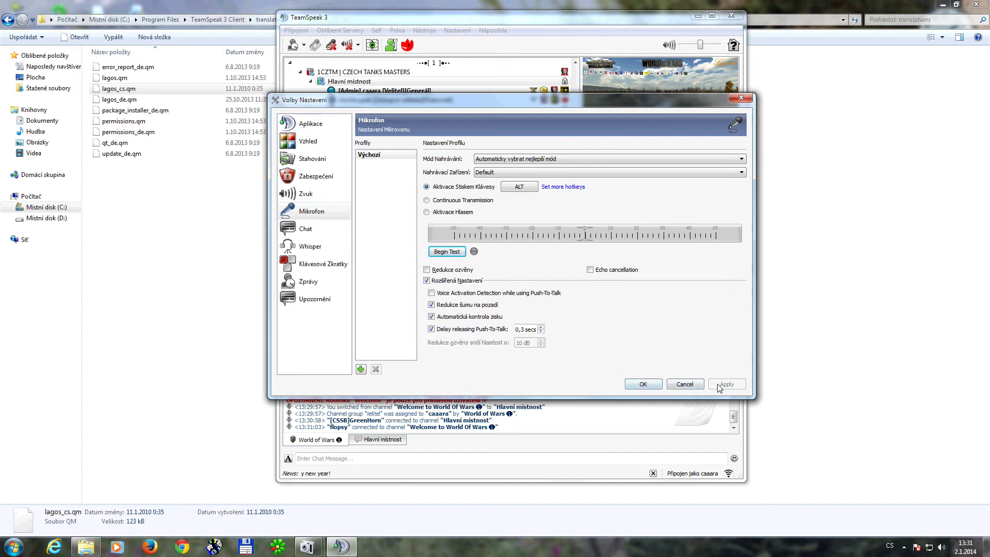
{"action": "left_click", "coordinate": [644, 384]}
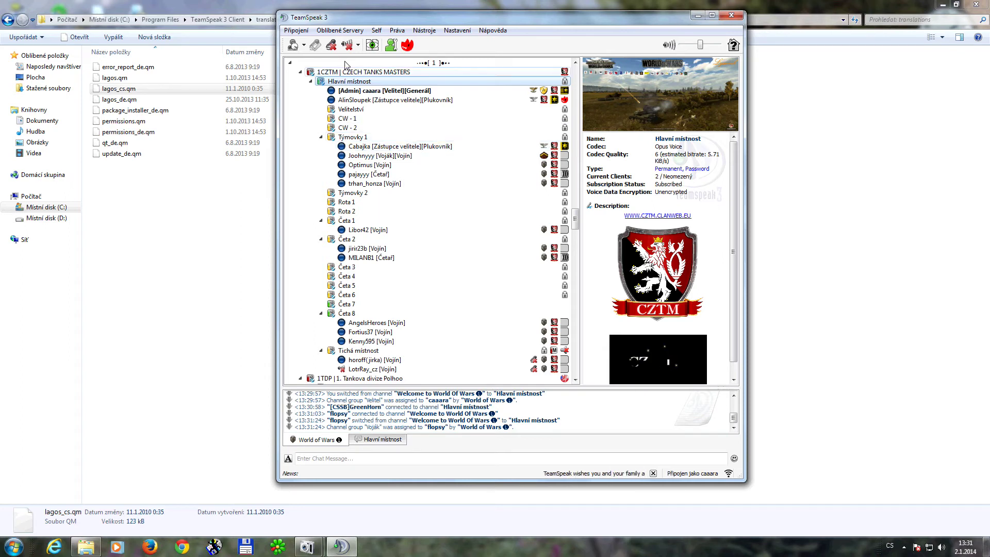
Add a new server bookmark named ts1.wowp.cz in Oblíbené Servery.
{"action": "left_click", "coordinate": [349, 32]}
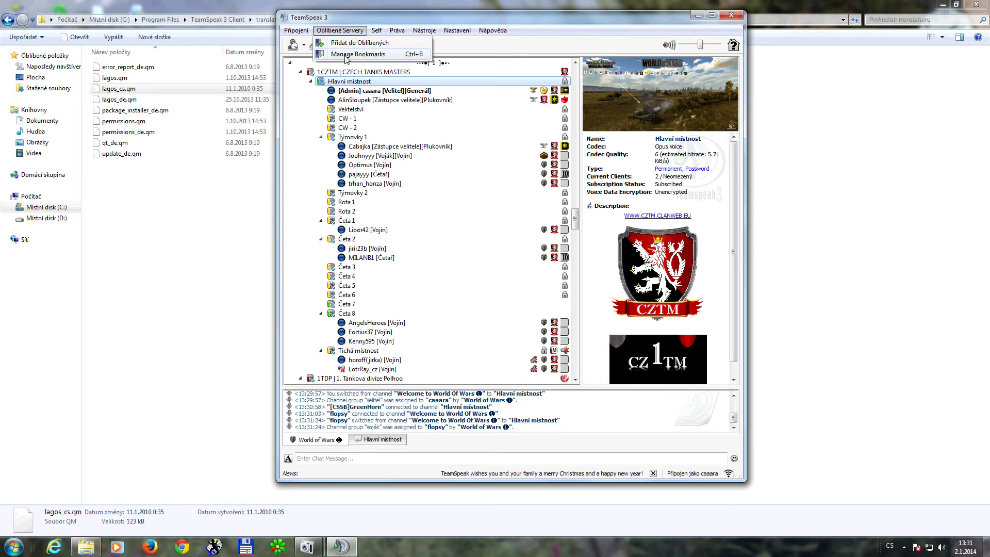
{"action": "left_click", "coordinate": [346, 56]}
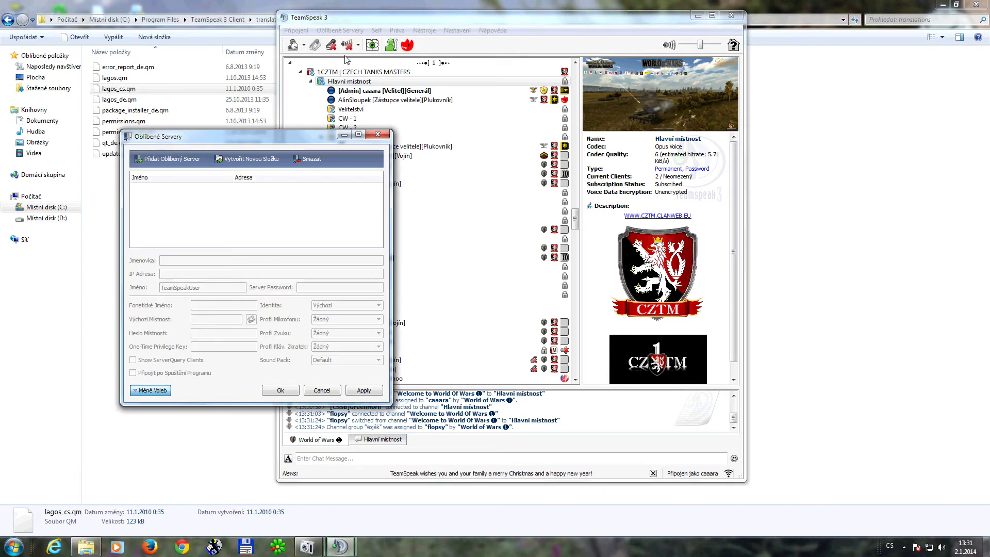
{"action": "left_click", "coordinate": [196, 163]}
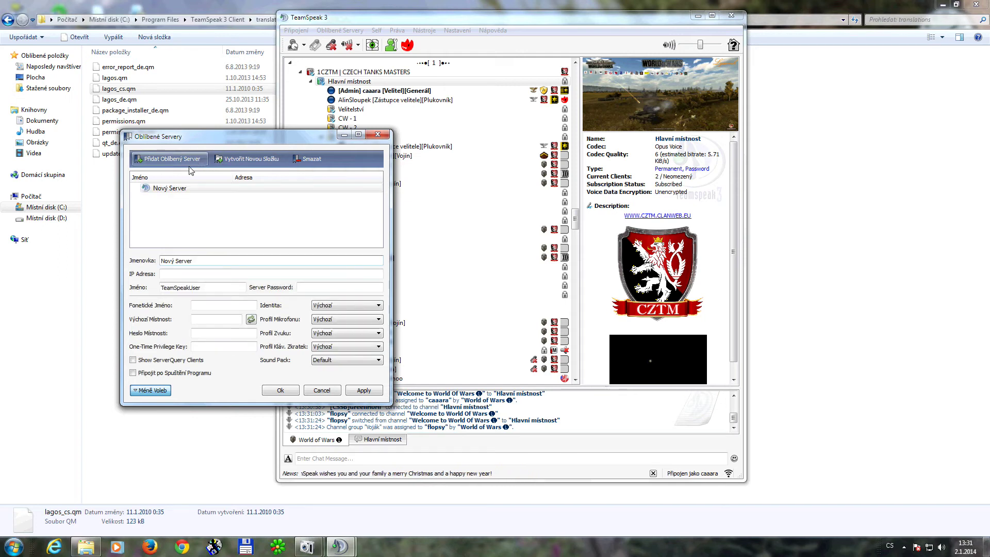
{"action": "triple_click", "coordinate": [180, 262]}
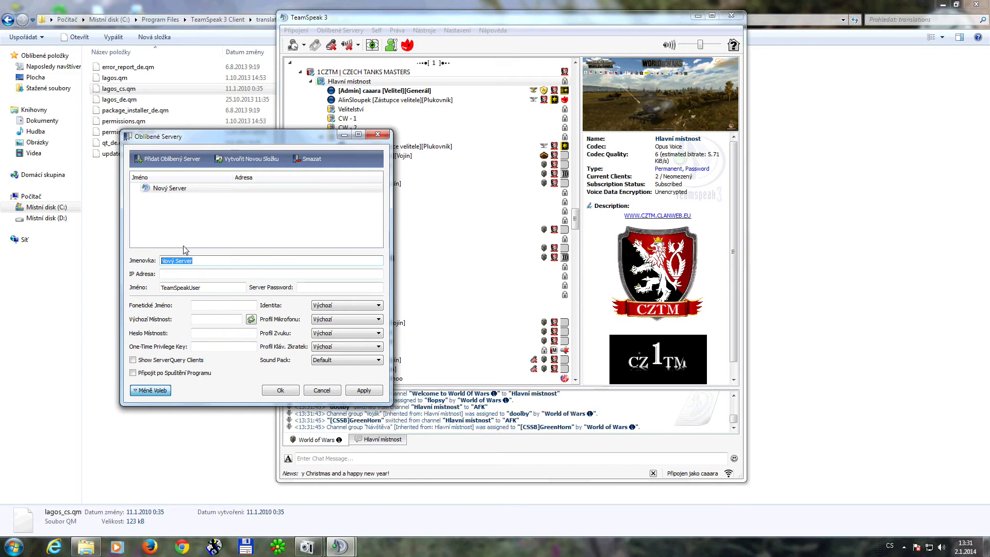
{"action": "type", "text": "ts"}
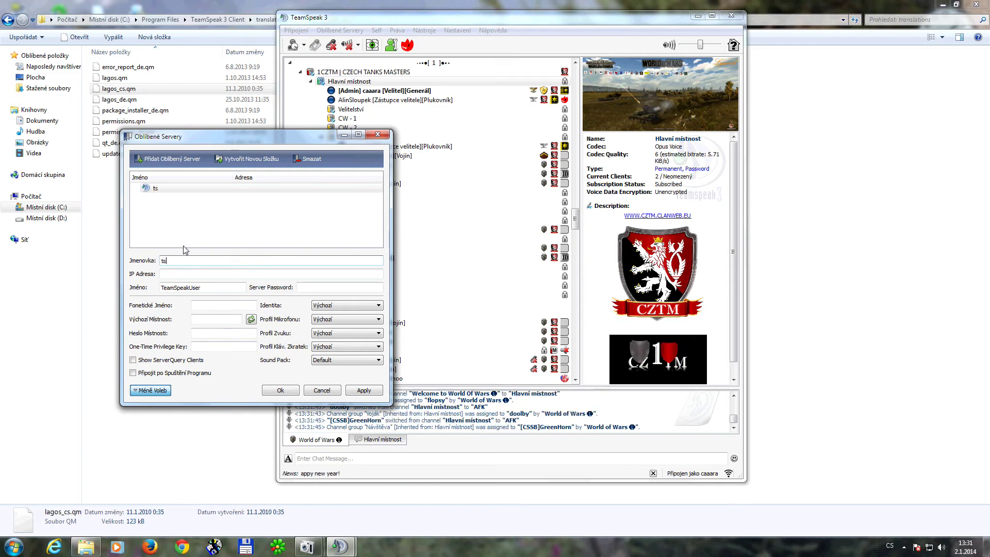
{"action": "type", "text": "1.wowp.cz"}
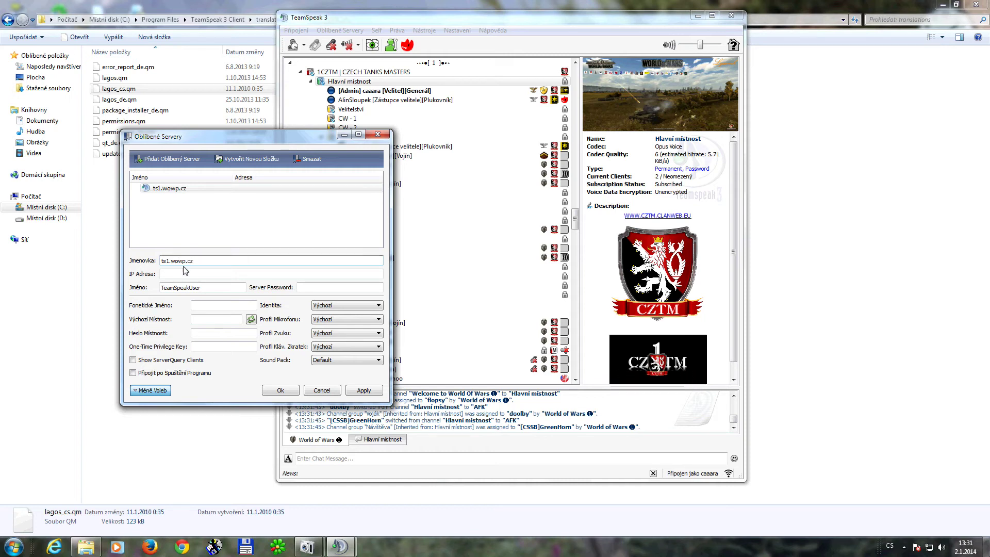
Set the bookmark address to ts1.wowp.cz and replace TeamSpeakUser with your own nickname.
{"action": "left_click_drag", "start_coordinate": [206, 262], "coordinate": [145, 262]}
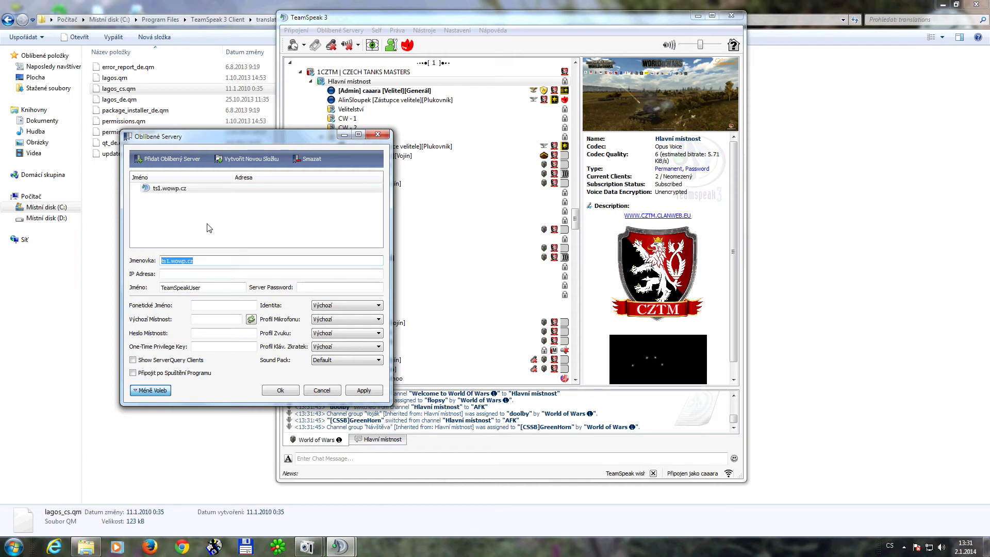
{"action": "left_click", "coordinate": [210, 275]}
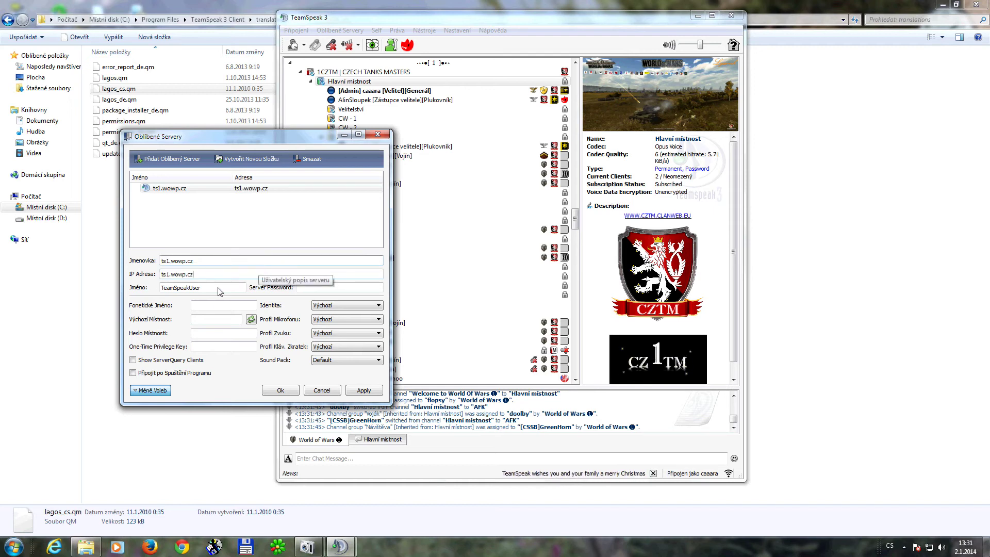
{"action": "left_click_drag", "start_coordinate": [202, 288], "coordinate": [164, 289]}
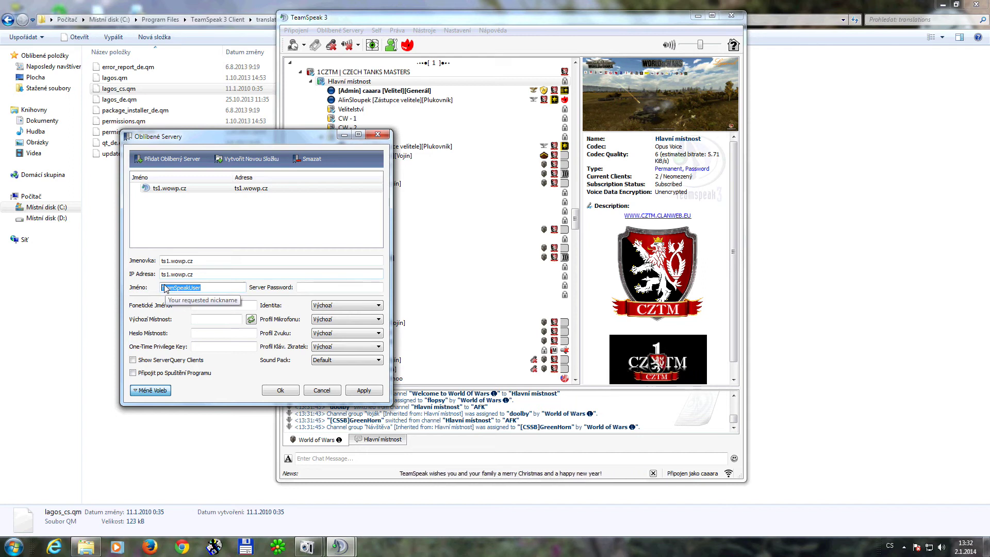
{"action": "type", "text": "caaara"}
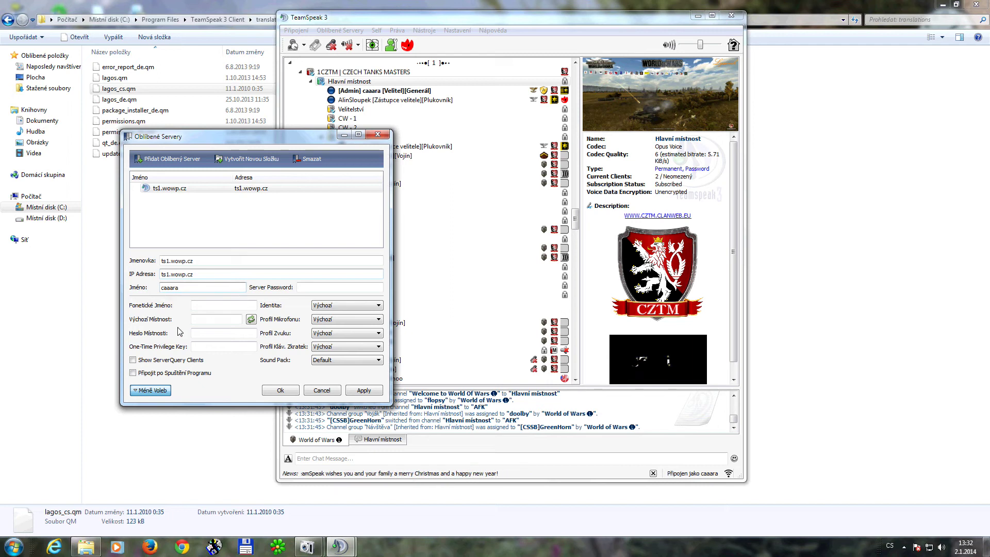
{"action": "left_click_drag", "start_coordinate": [316, 142], "coordinate": [248, 152]}
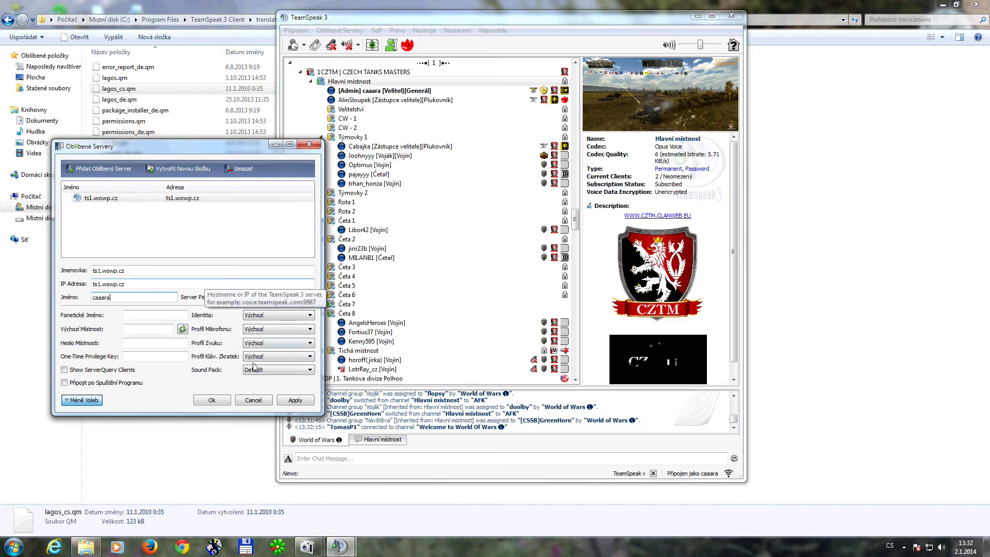
Save the bookmark, connect through the ts1.wowp.cz bookmark, and dismiss the host message.
{"action": "left_click", "coordinate": [211, 401]}
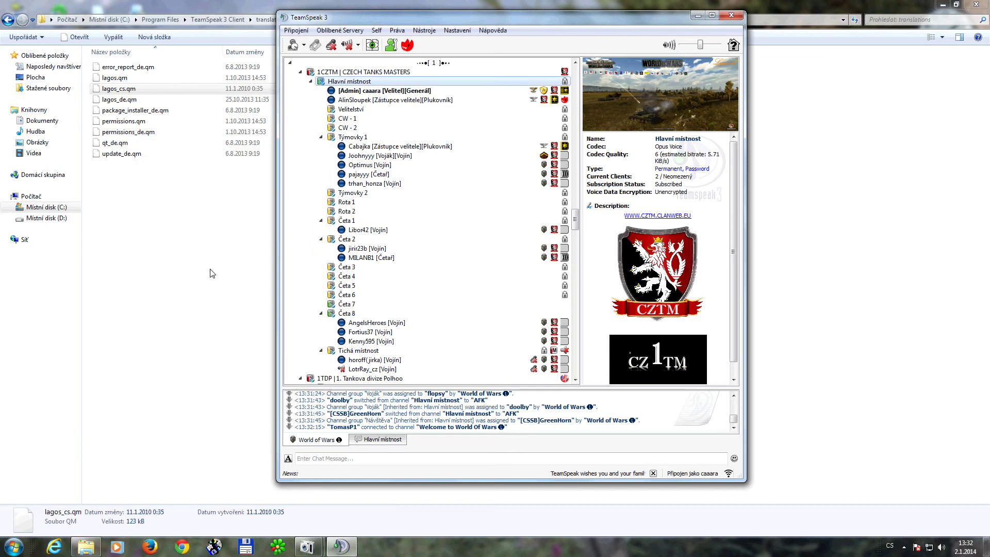
{"action": "left_click", "coordinate": [348, 32]}
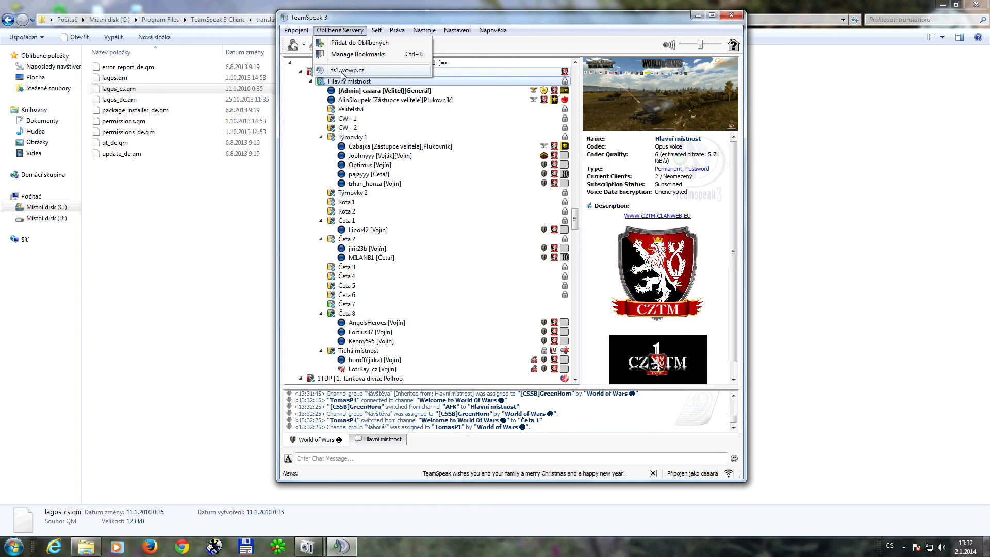
{"action": "left_click", "coordinate": [342, 71]}
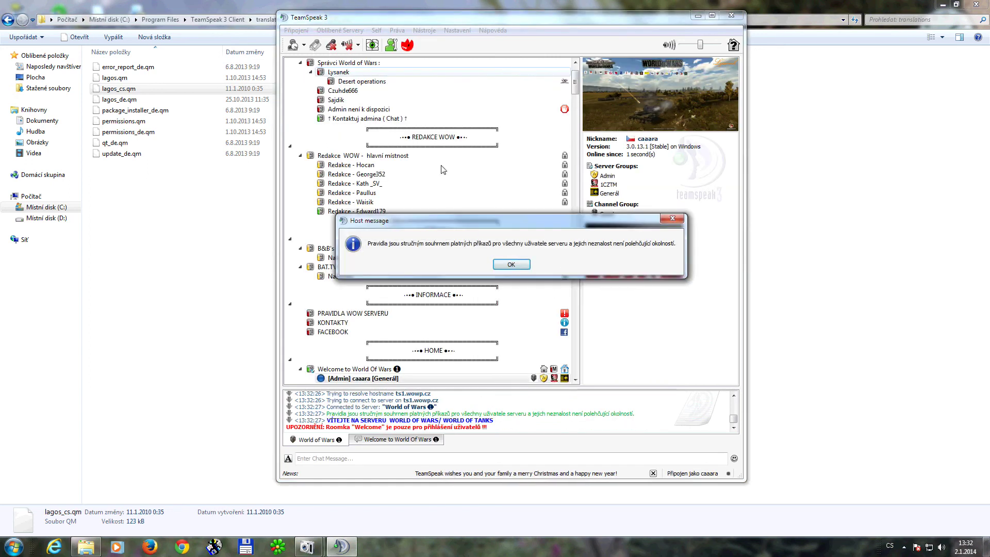
{"action": "left_click", "coordinate": [508, 264]}
Join the CZTM Hlavní místnost channel on the server.
{"action": "left_click_drag", "start_coordinate": [575, 82], "coordinate": [499, 210]}
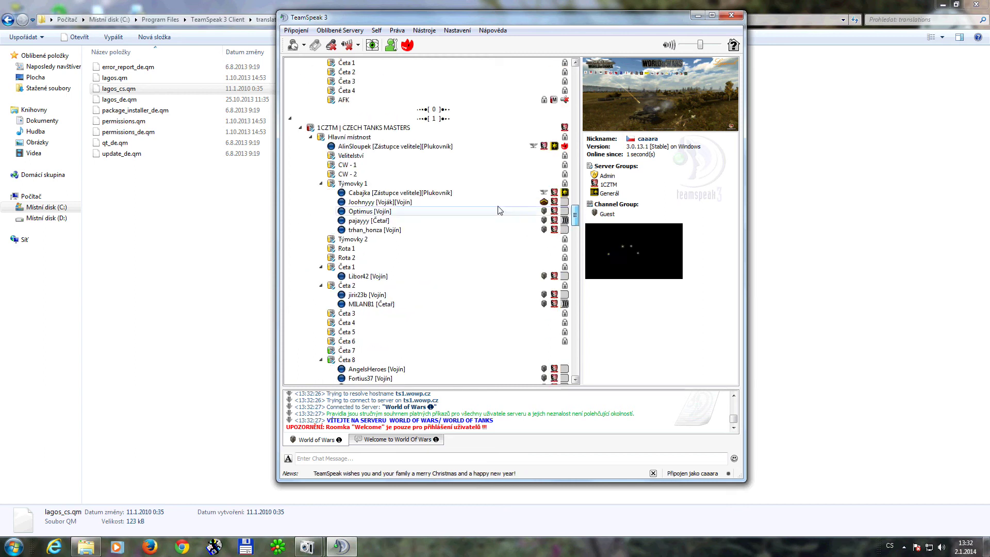
{"action": "double_click", "coordinate": [349, 137]}
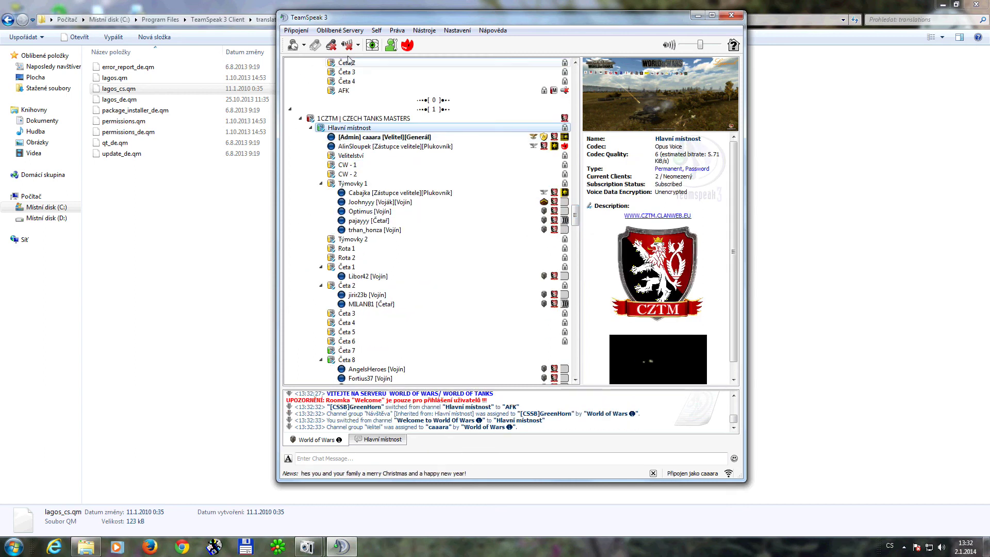
{"action": "left_click", "coordinate": [344, 31]}
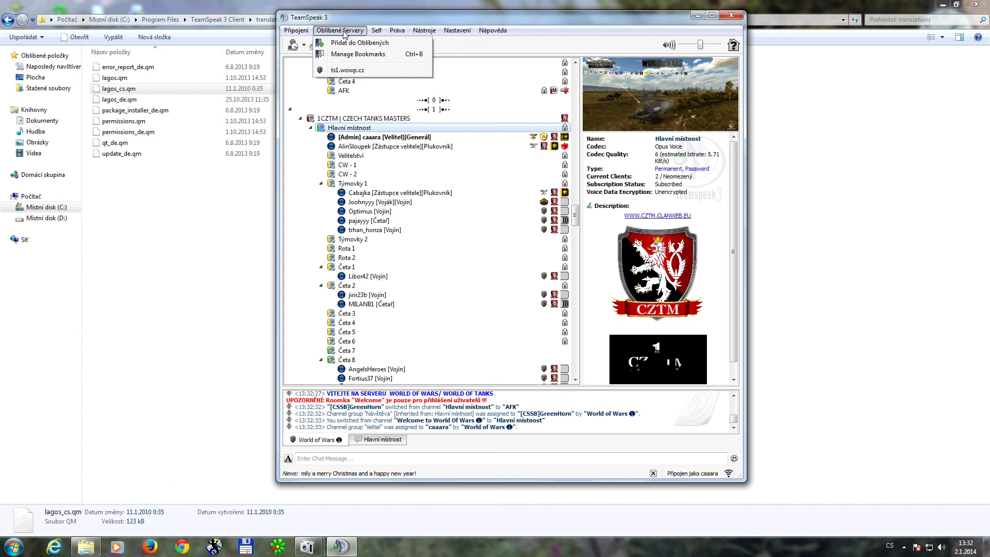
Set Hlavní místnost as the bookmark's default channel, enter its channel password, and save.
{"action": "left_click", "coordinate": [348, 55]}
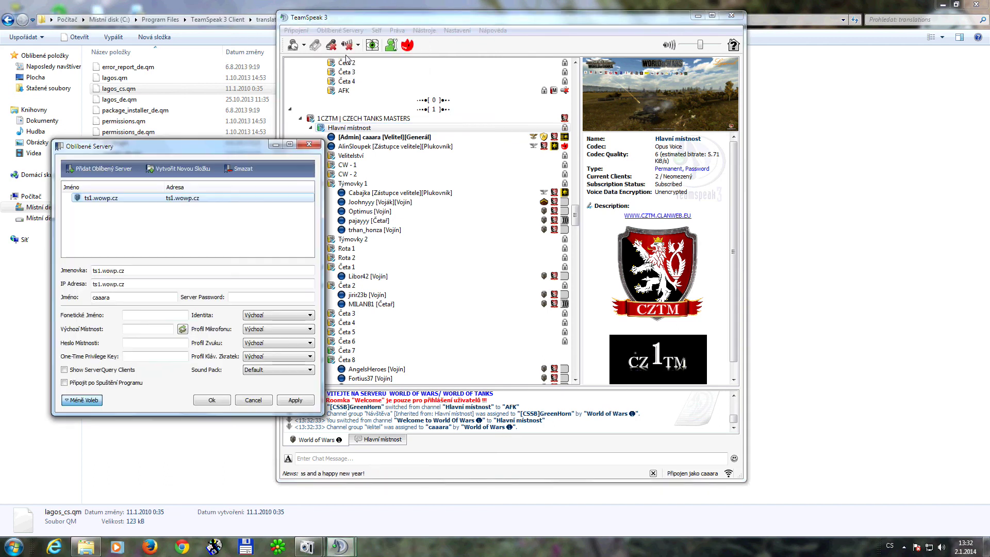
{"action": "left_click", "coordinate": [183, 329]}
{"action": "left_click", "coordinate": [169, 343]}
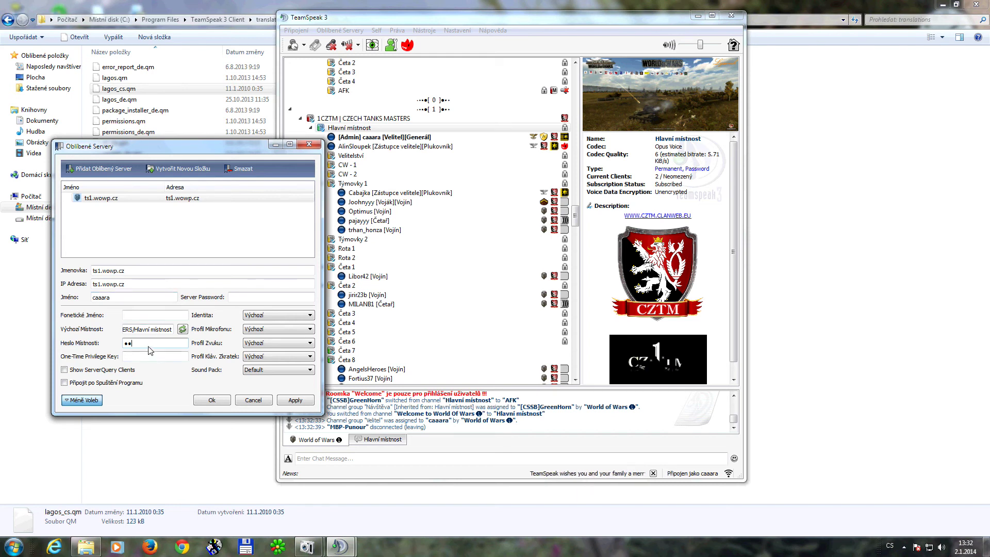
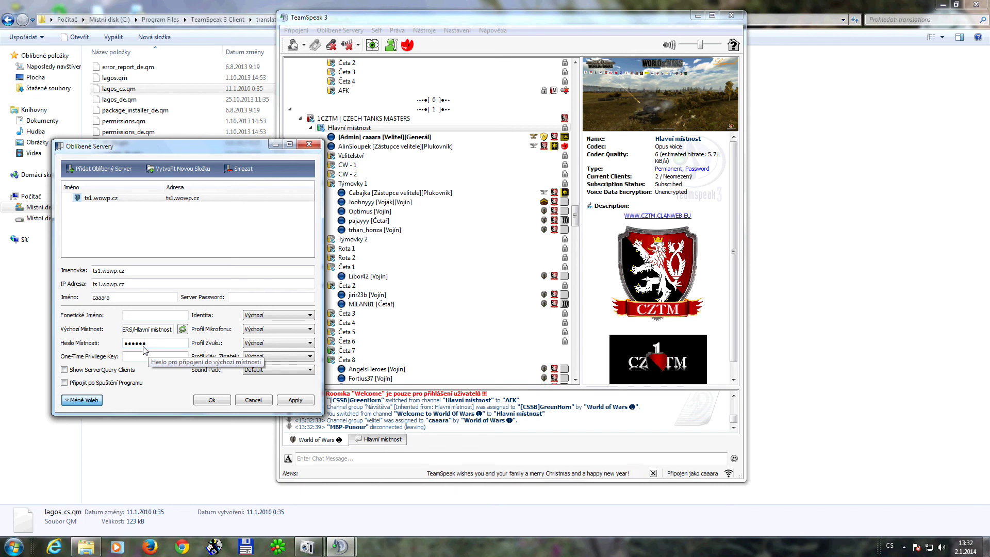
{"action": "key", "text": "shift+Left"}
{"action": "key", "text": "shift+Left"}
{"action": "key", "text": "shift+Left"}
{"action": "key", "text": "shift+Left"}
{"action": "key", "text": "shift+Left"}
{"action": "key", "text": "shift+Left"}
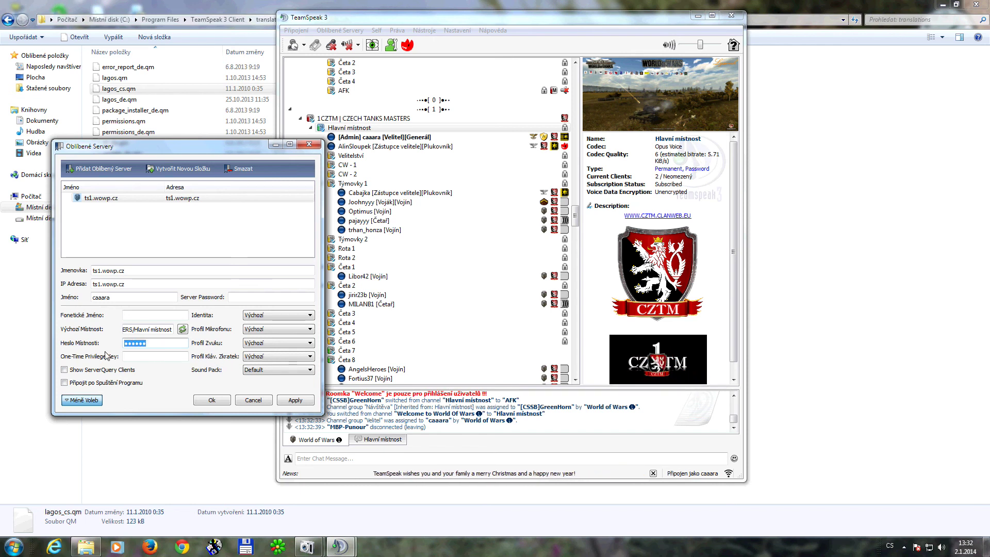
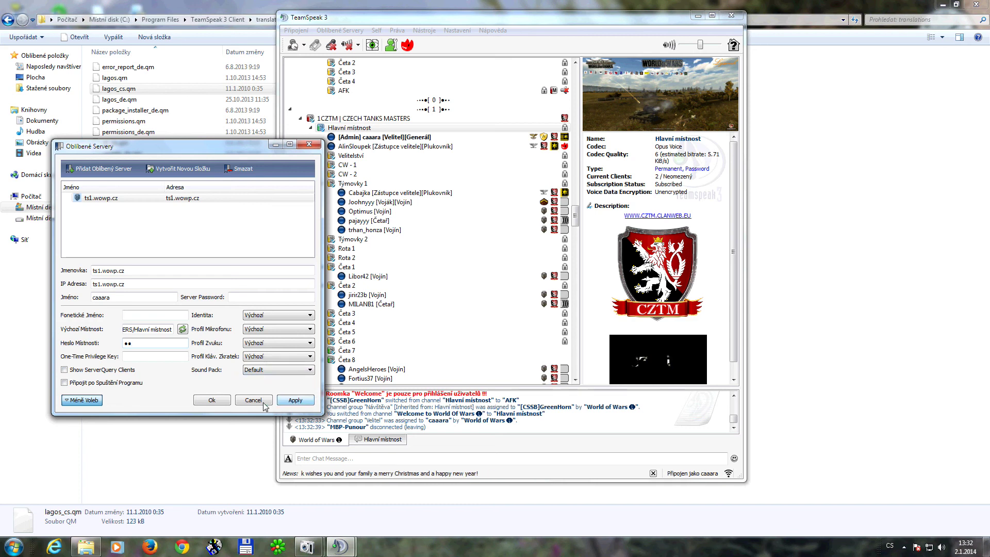
{"action": "left_click", "coordinate": [212, 401]}
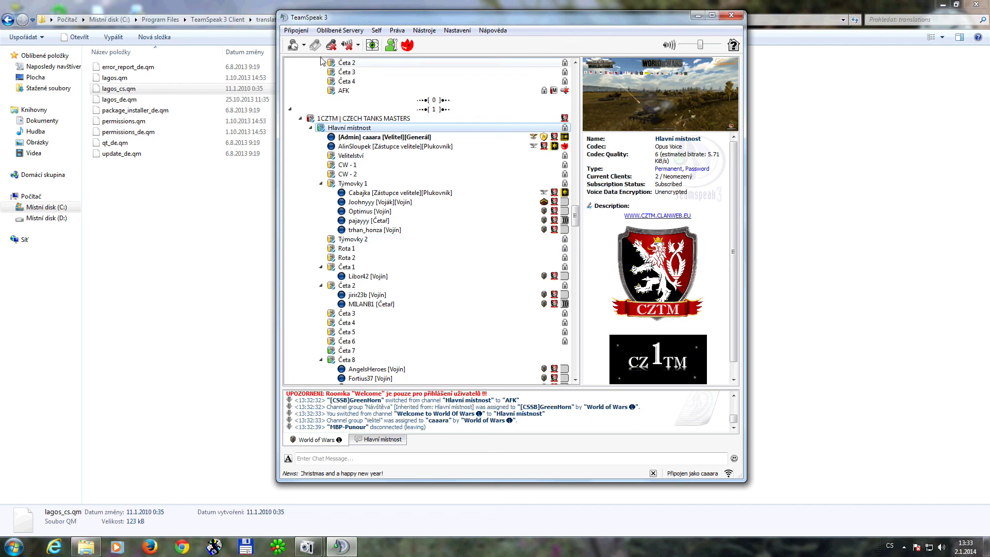
Disconnect from the server and reconnect using the ts1.wowp.cz bookmark.
{"action": "left_click", "coordinate": [297, 32]}
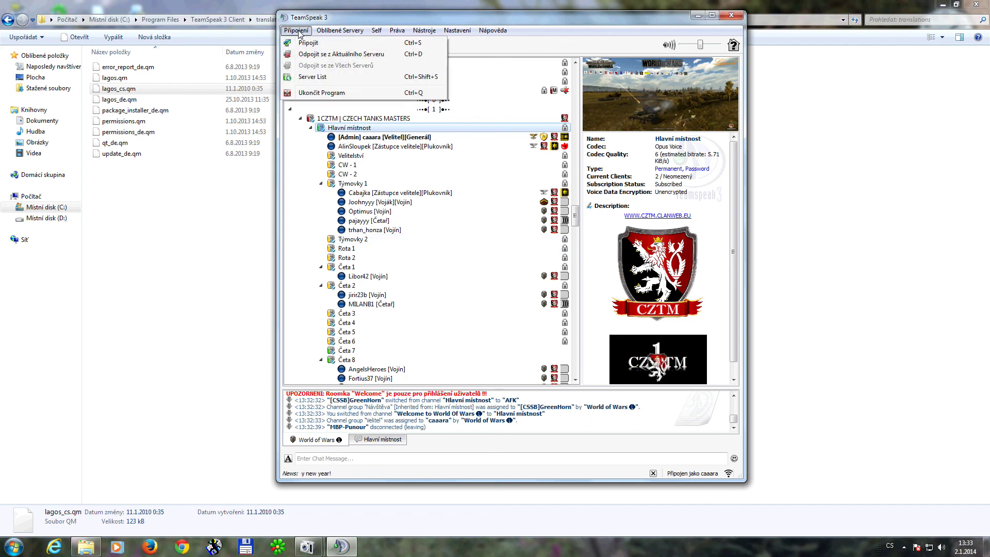
{"action": "left_click", "coordinate": [316, 55]}
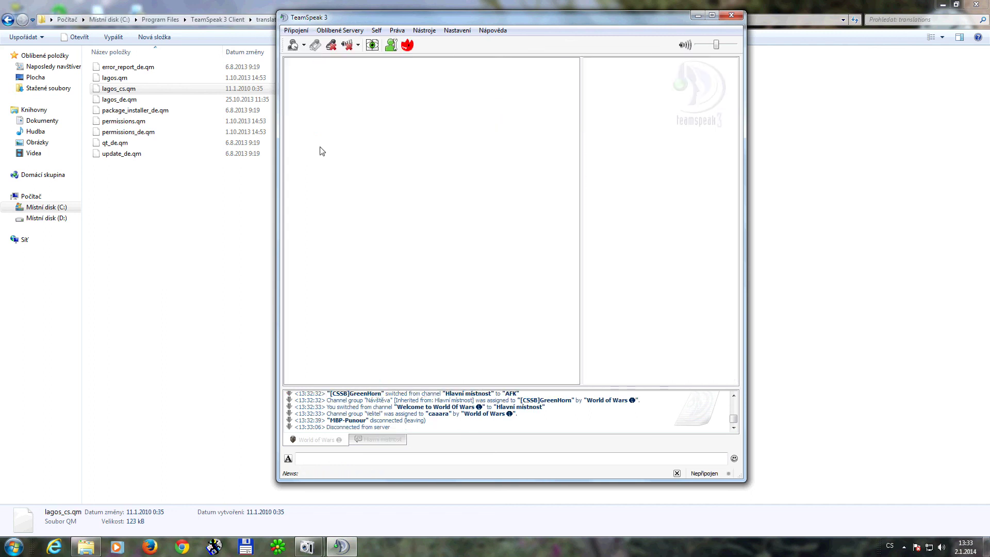
{"action": "left_click", "coordinate": [339, 33]}
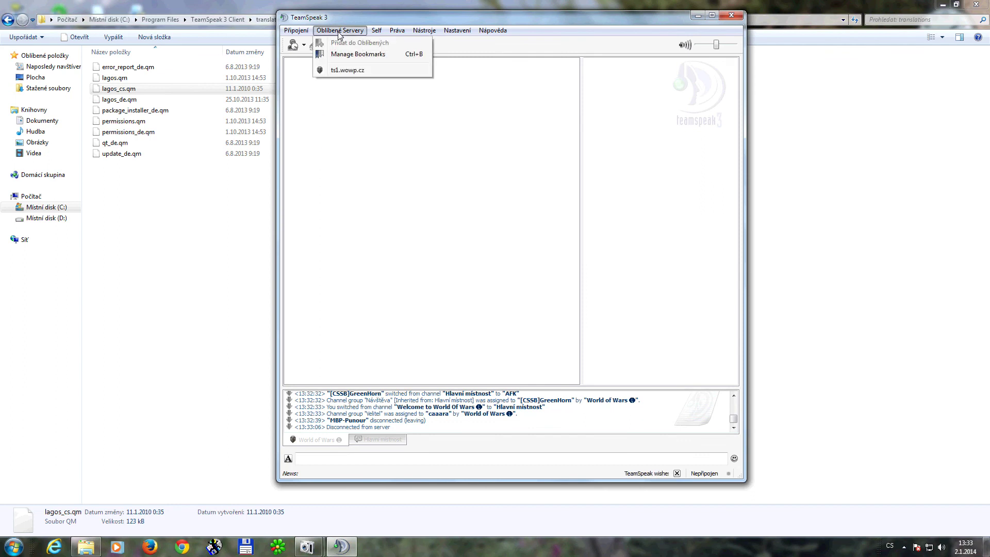
{"action": "left_click", "coordinate": [340, 75]}
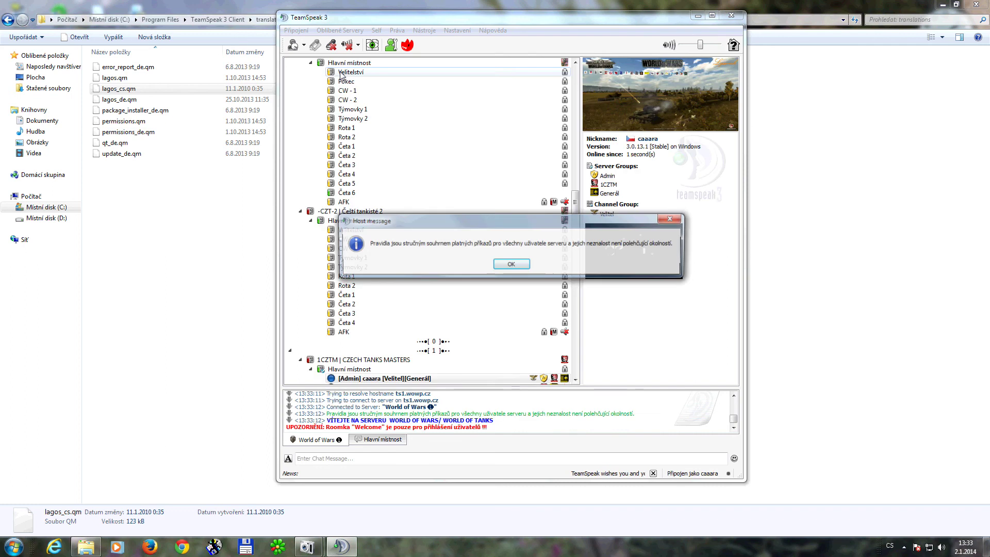
Dismiss the host message in Hlavní místnost and test push-to-talk with ALT.
{"action": "left_click", "coordinate": [511, 265]}
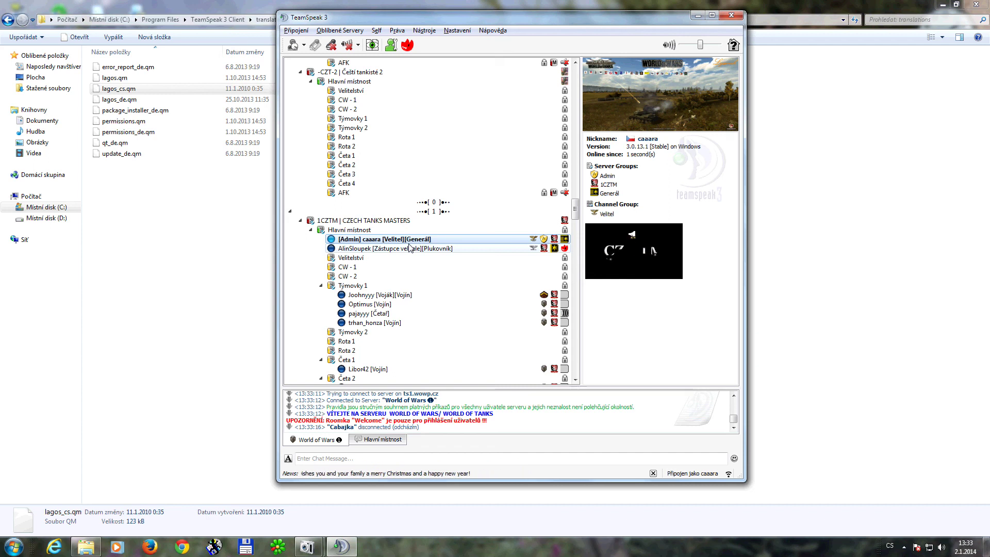
{"action": "key", "text": "alt"}
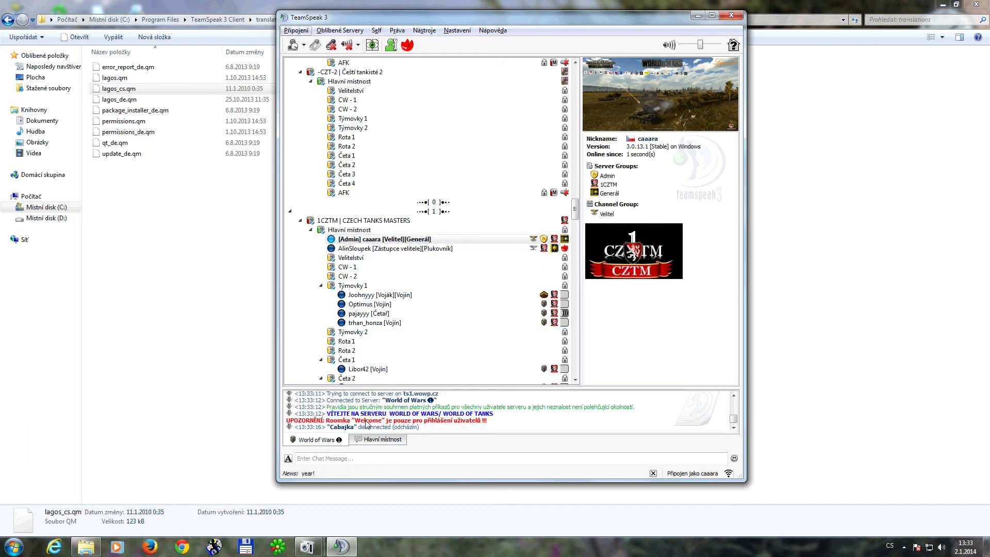
{"action": "mouse_move", "coordinate": [309, 550]}
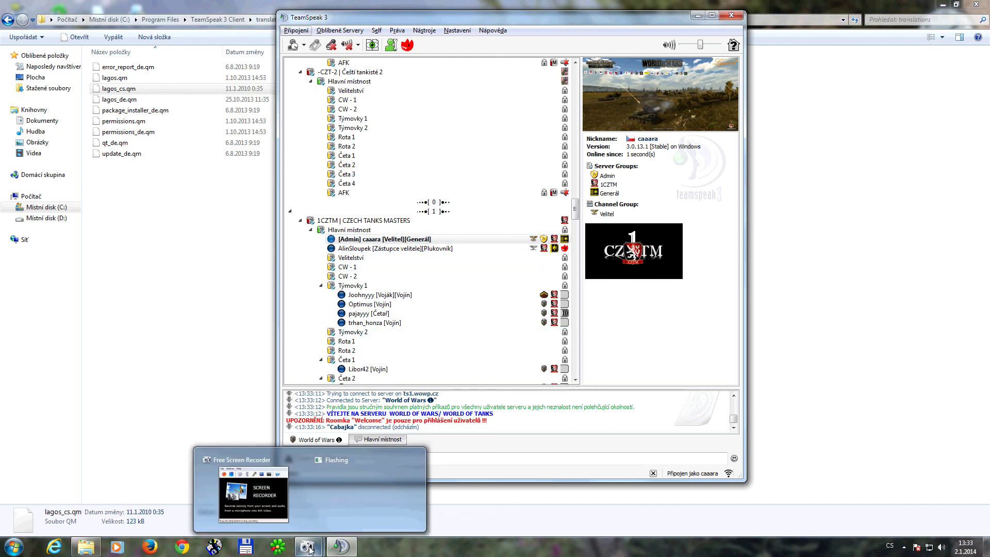